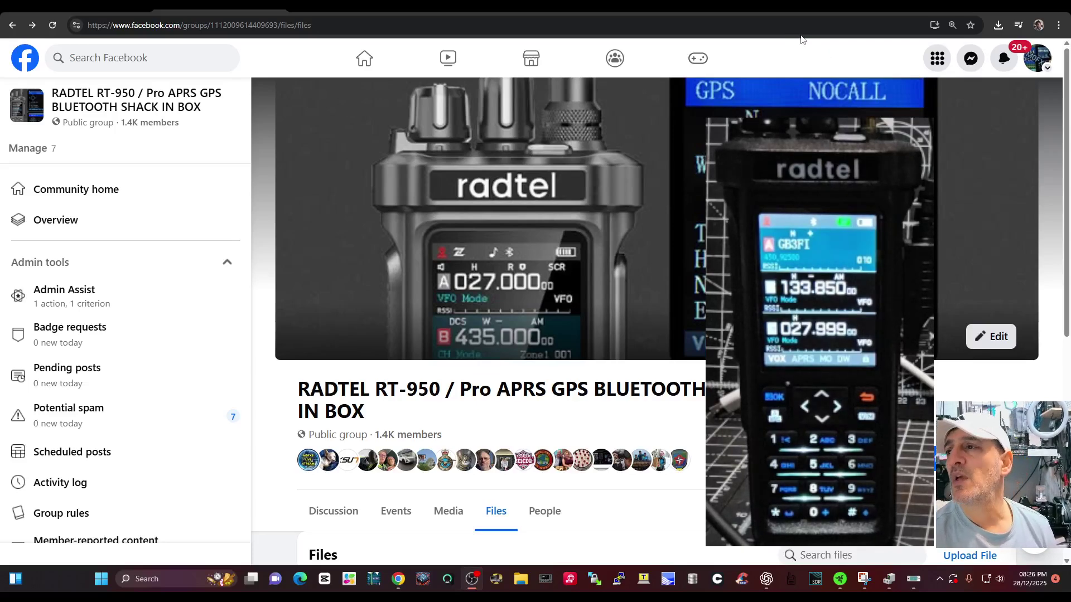
Step: Look through the files shared in the Radtel RT-950 Pro Facebook group to find radtel_rt950pro.py
{"action": "left_click", "coordinate": [913, 578]}
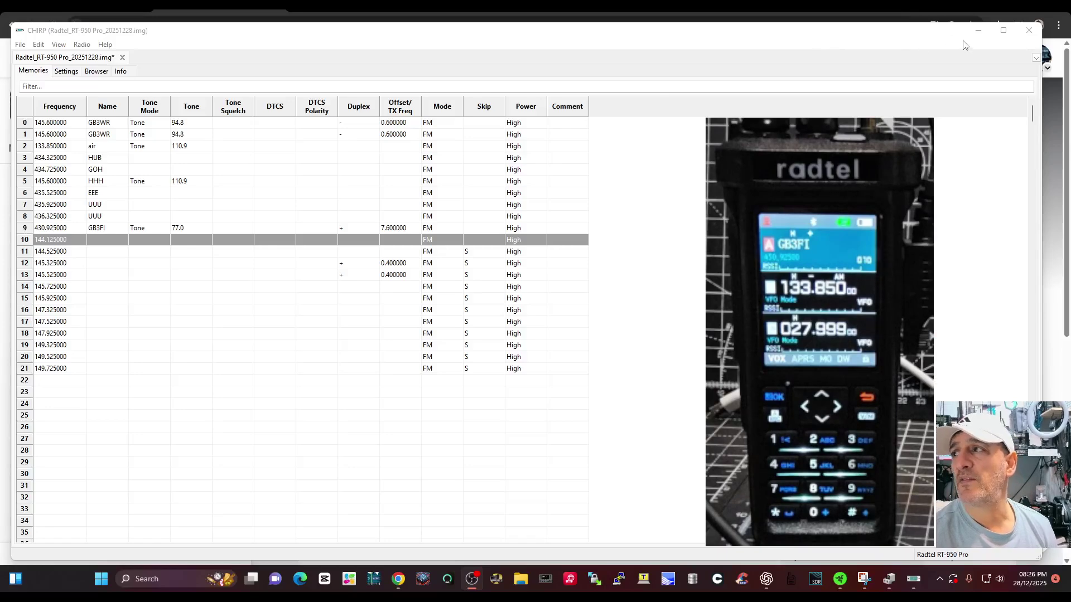
{"action": "left_click", "coordinate": [801, 38]}
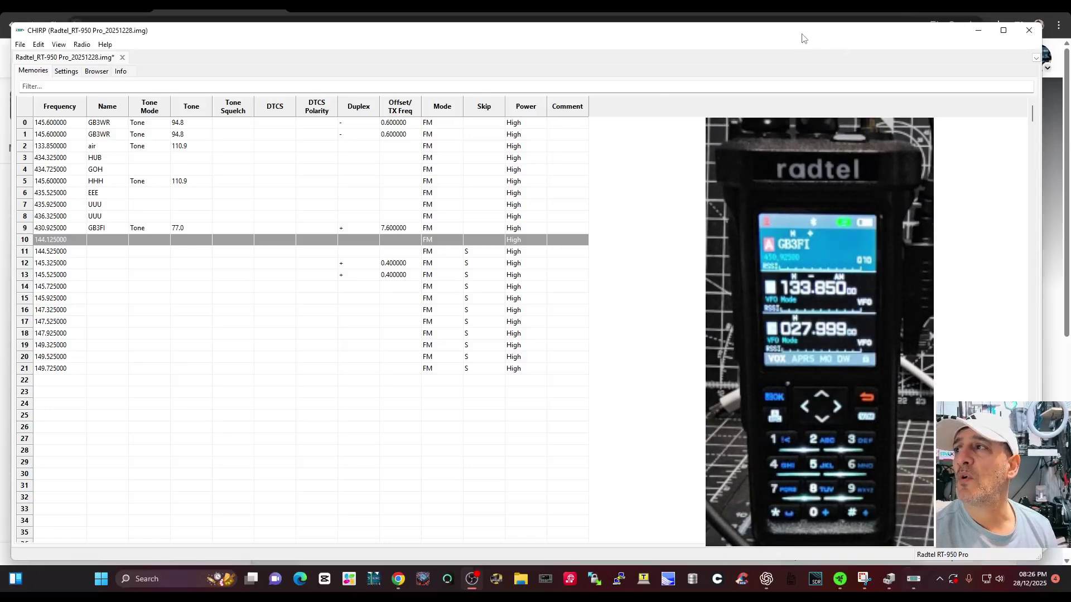
{"action": "left_click", "coordinate": [979, 34]}
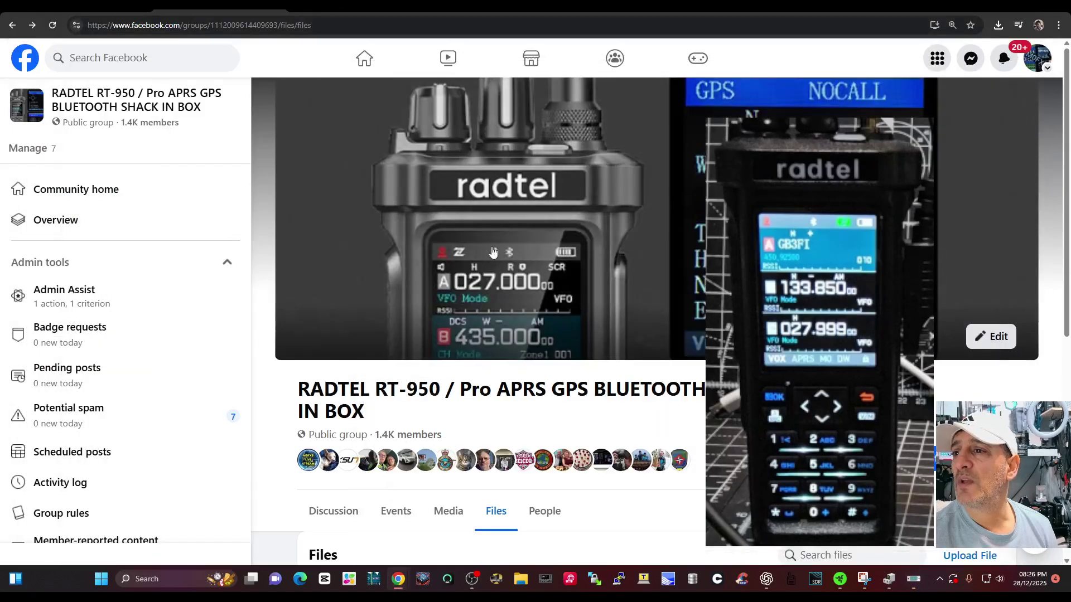
{"action": "scroll", "coordinate": [569, 229], "scroll_direction": "down", "scroll_amount": 4}
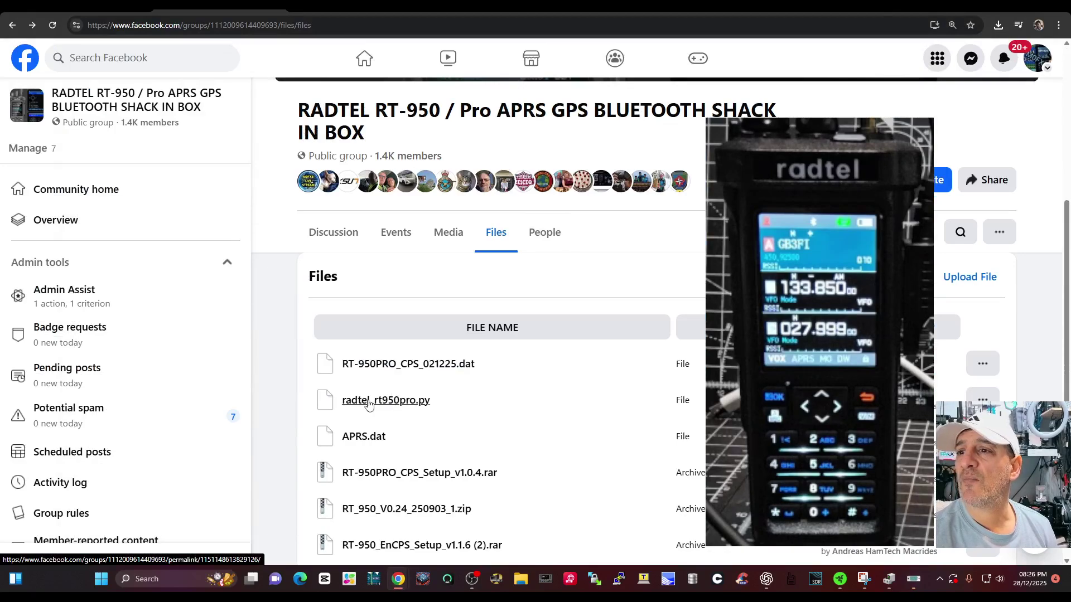
{"action": "scroll", "coordinate": [569, 331], "scroll_direction": "up", "scroll_amount": 5}
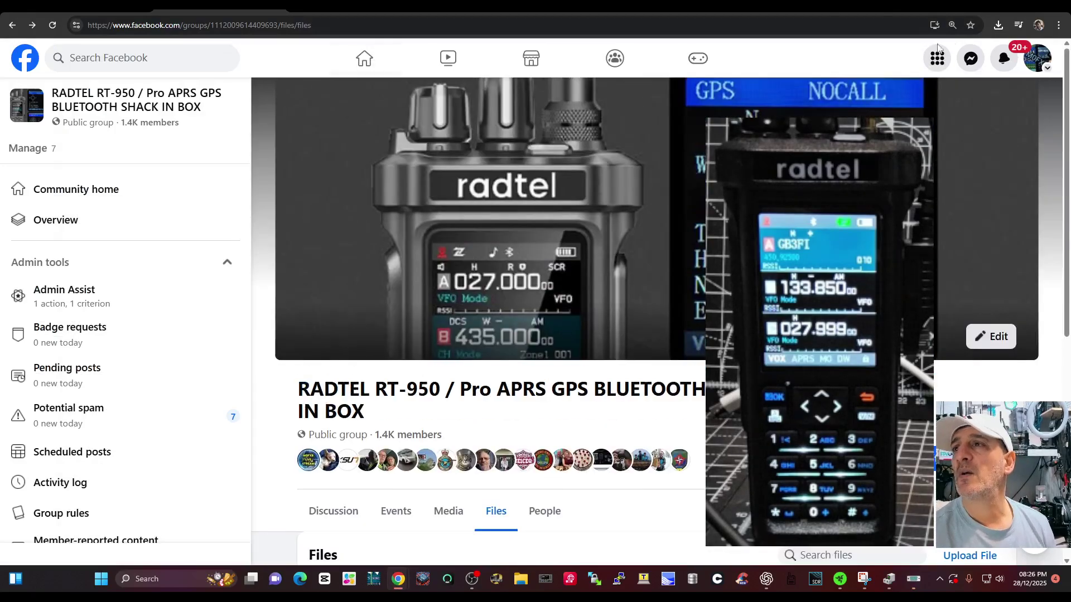
Step: Switch to CHIRP, check that Developer Mode is enabled, and widen the program window
{"action": "left_click", "coordinate": [912, 583]}
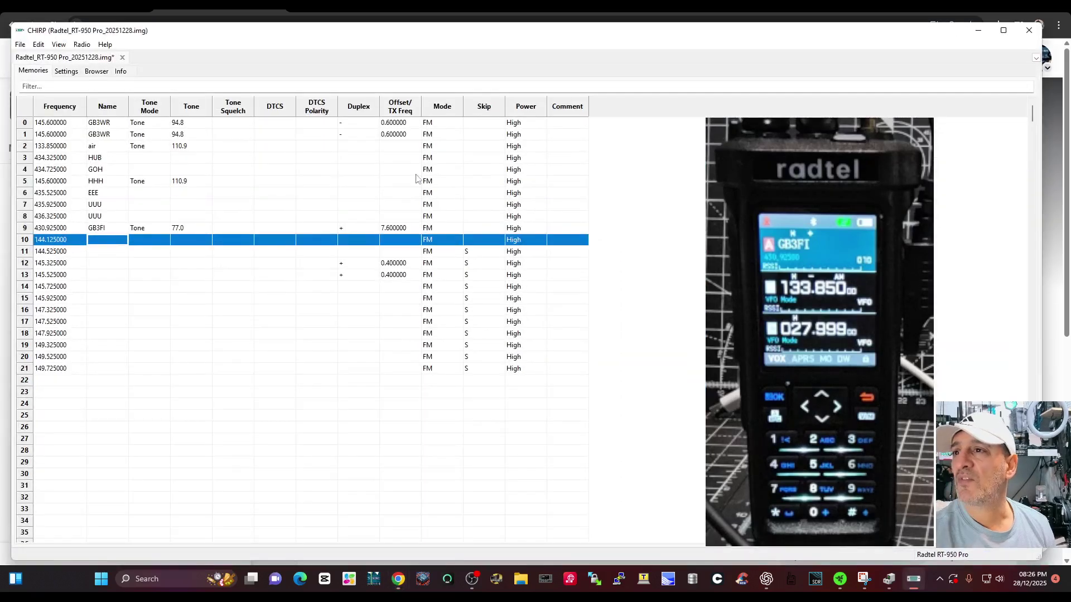
{"action": "left_click", "coordinate": [480, 582]}
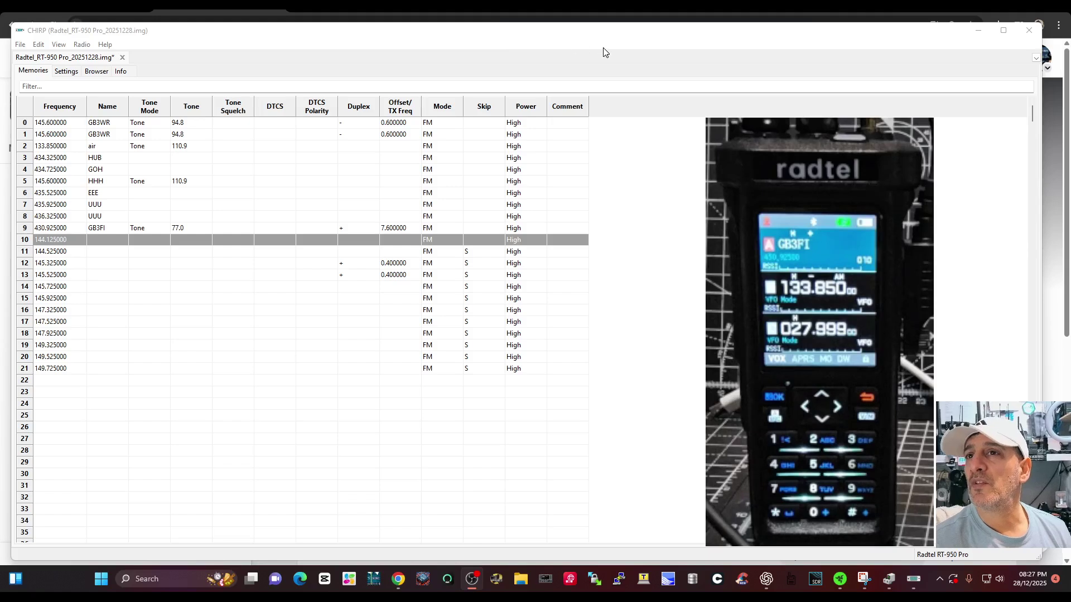
{"action": "left_click", "coordinate": [106, 45]}
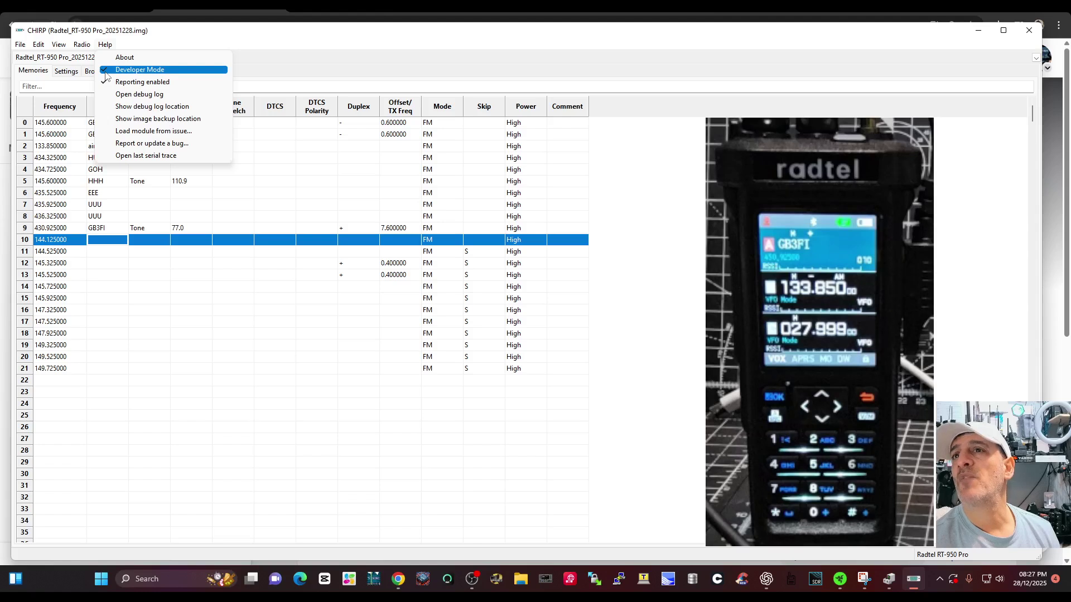
{"action": "left_click", "coordinate": [177, 38]}
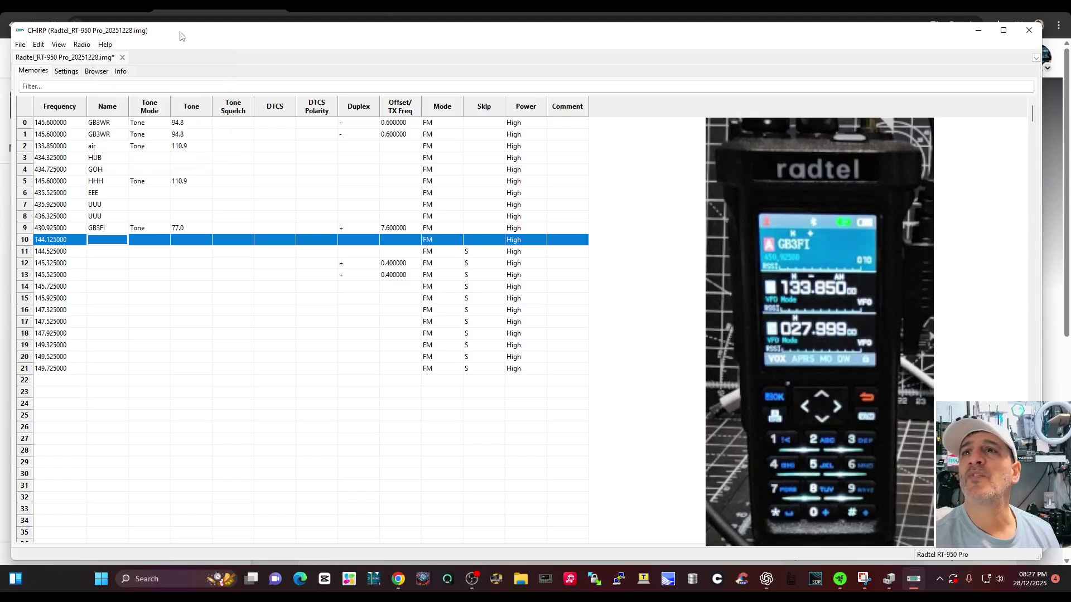
{"action": "left_click", "coordinate": [106, 45]}
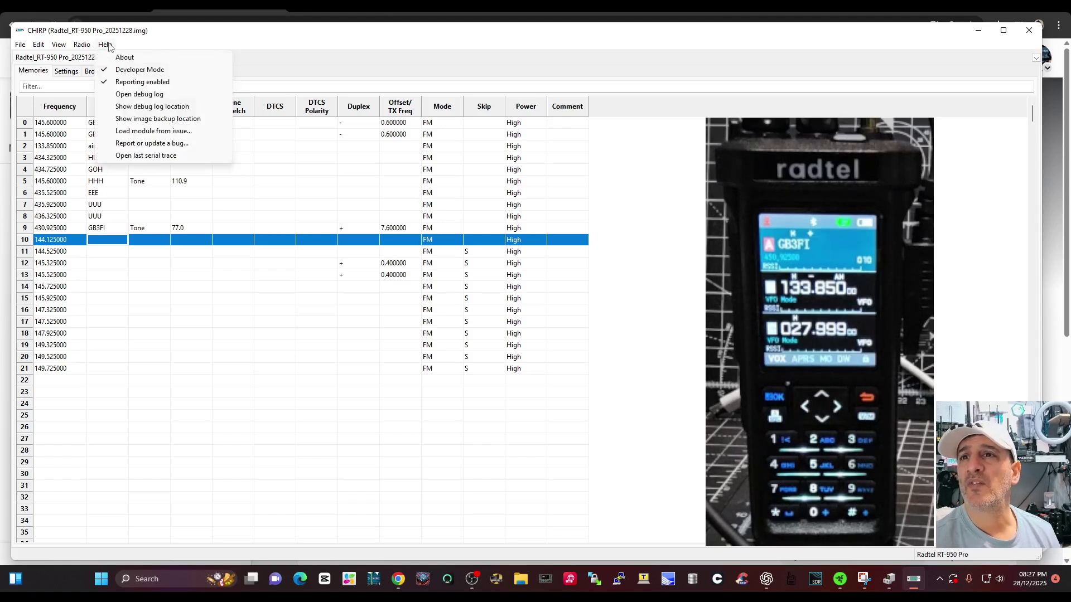
{"action": "left_click", "coordinate": [202, 40]}
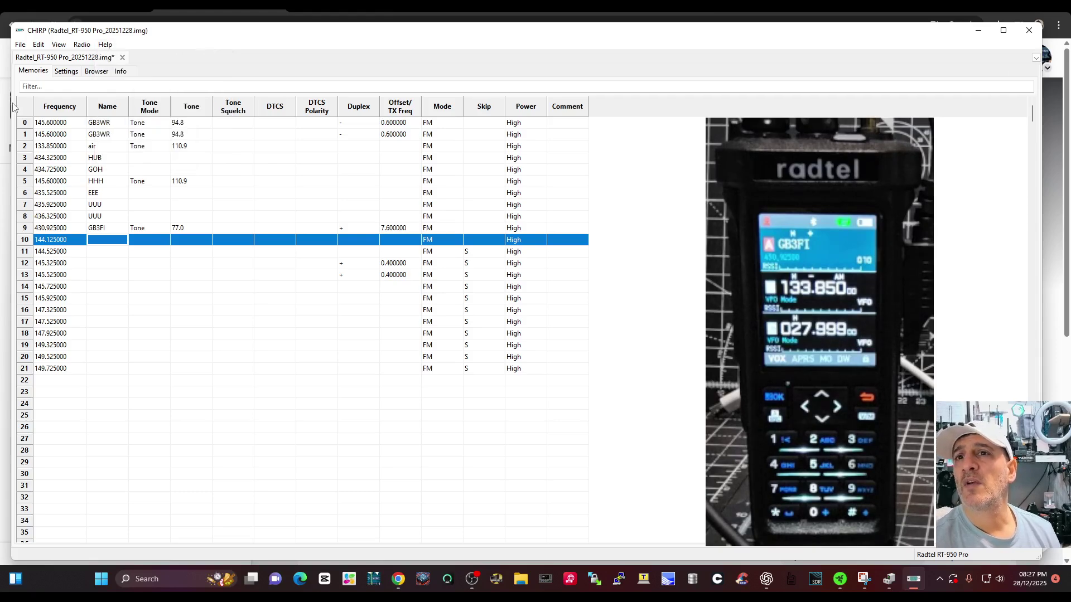
{"action": "left_click_drag", "start_coordinate": [10, 103], "coordinate": [6, 102]}
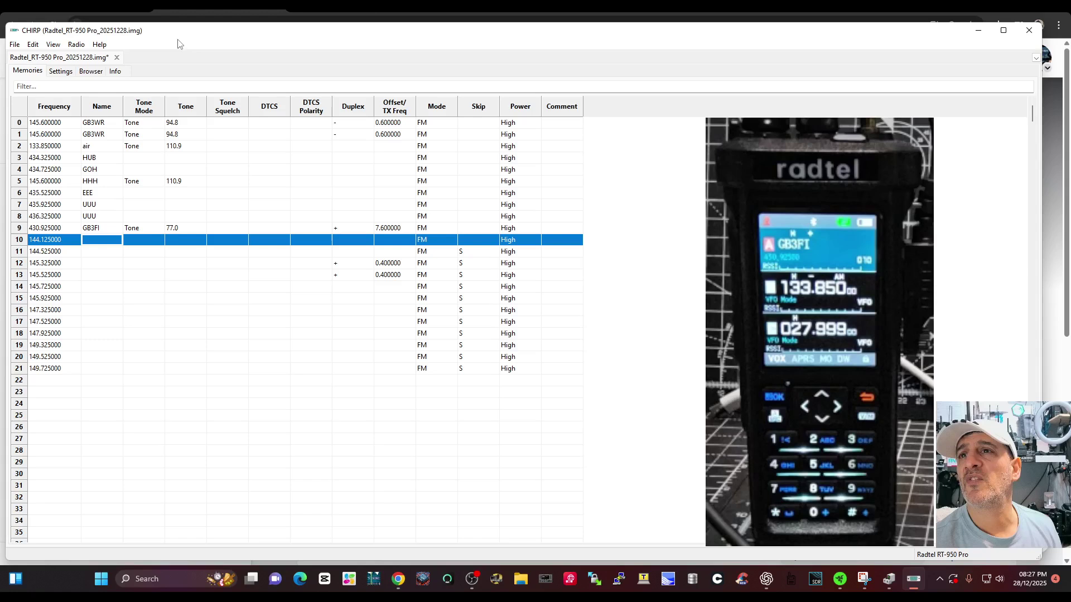
{"action": "left_click", "coordinate": [101, 45]}
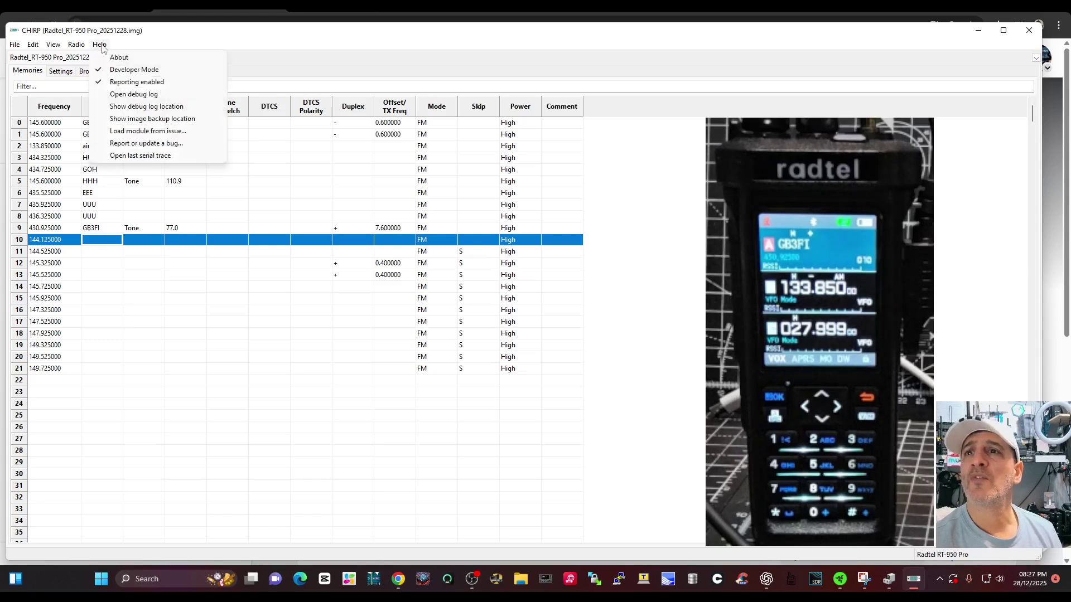
{"action": "left_click", "coordinate": [186, 47]}
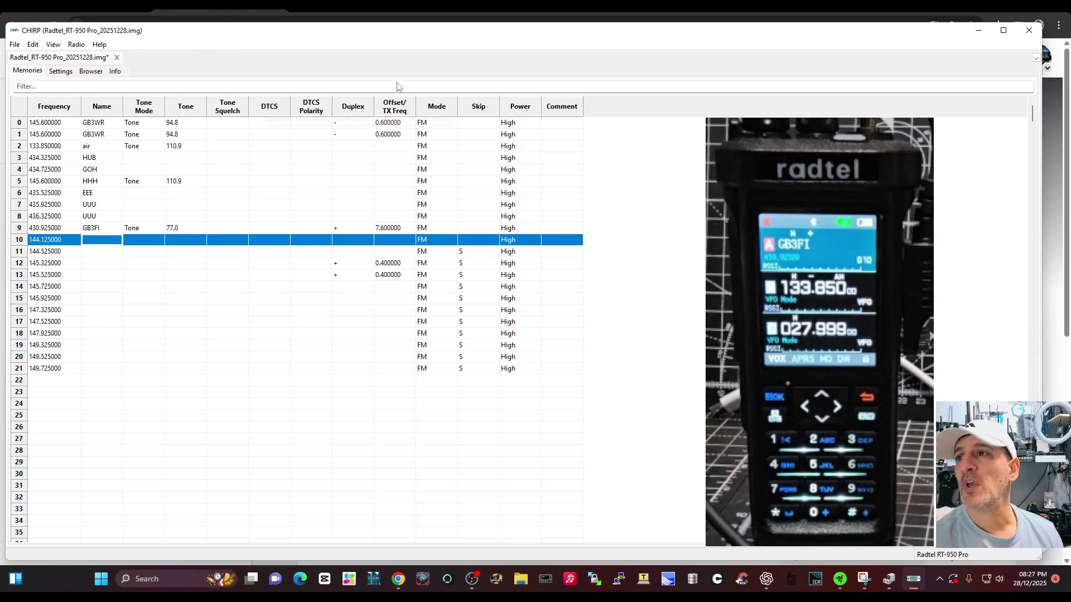
{"action": "left_click_drag", "start_coordinate": [1043, 154], "coordinate": [1062, 160]}
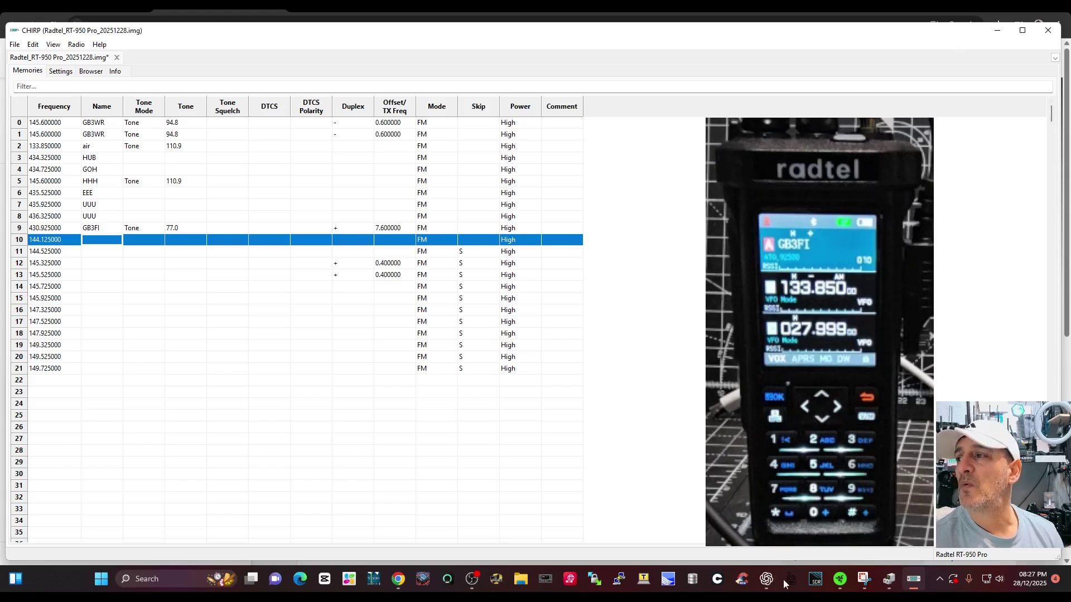
Step: Open the Downloads folder in File Explorer to locate radtel_rt950pro (1).py, and minimise it
{"action": "left_click", "coordinate": [525, 585]}
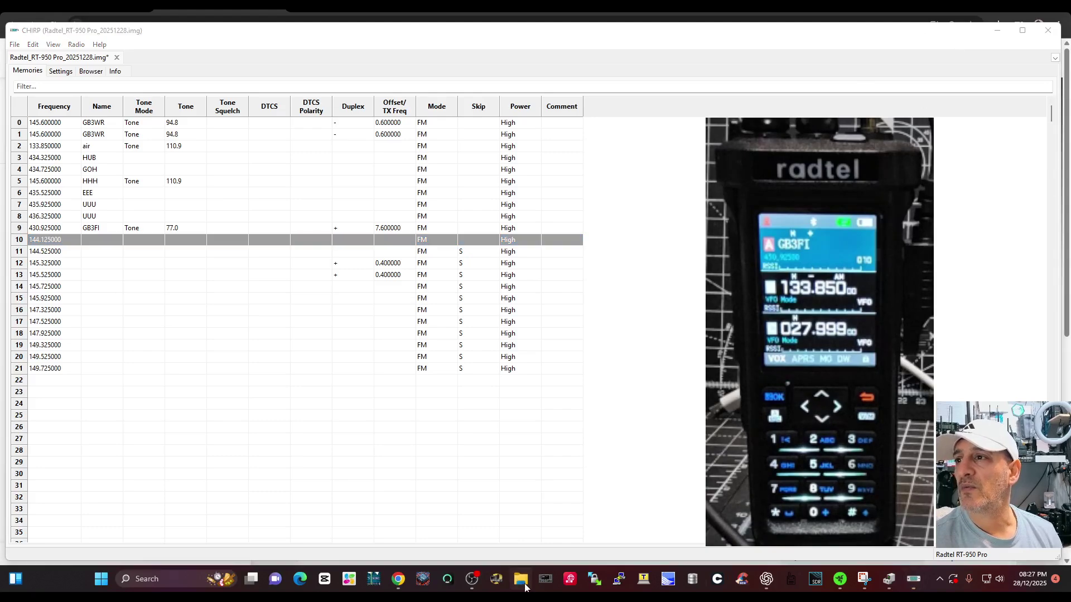
{"action": "left_click", "coordinate": [524, 586]}
{"action": "left_click", "coordinate": [525, 585]}
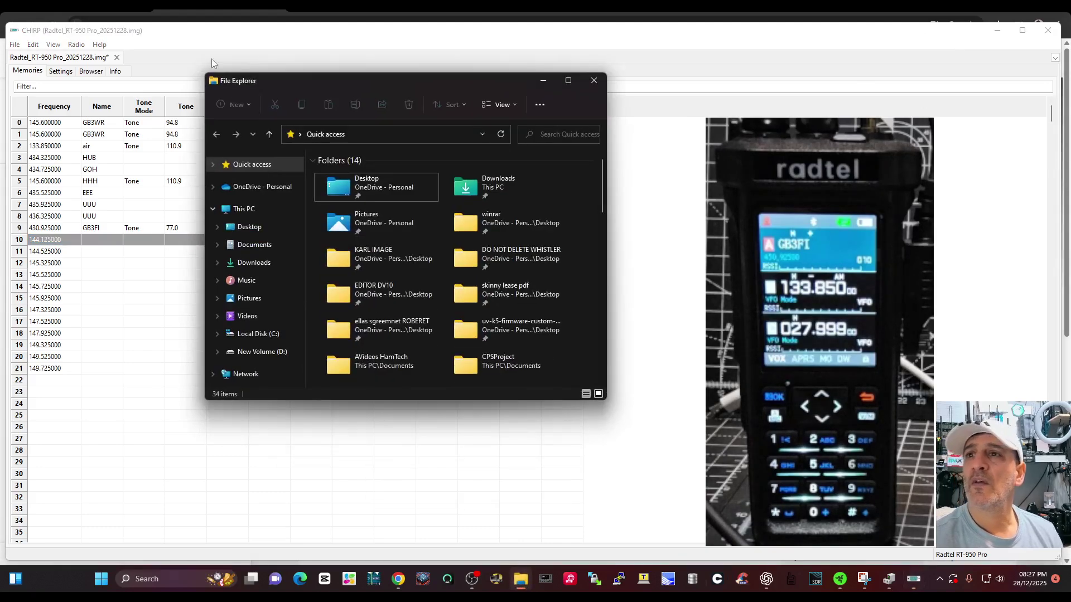
{"action": "left_click_drag", "start_coordinate": [262, 85], "coordinate": [145, 106]}
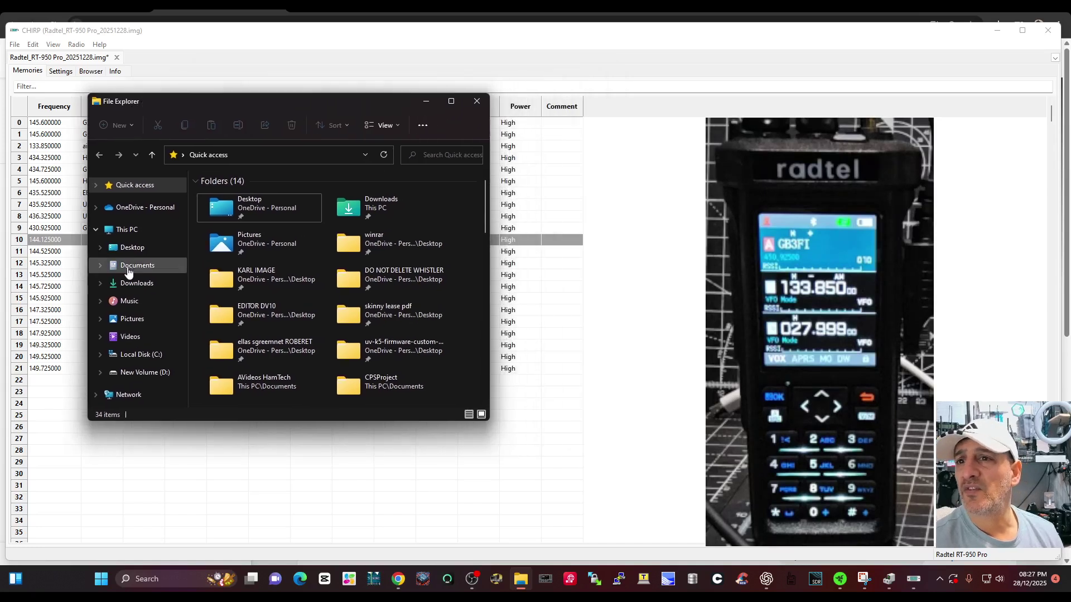
{"action": "left_click_drag", "start_coordinate": [240, 105], "coordinate": [165, 99]}
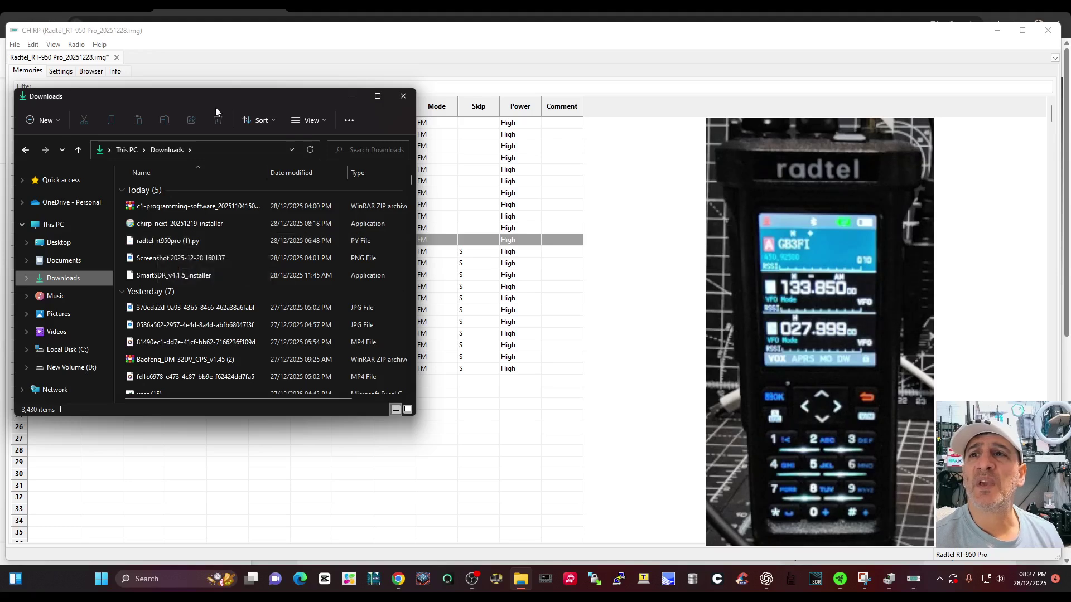
{"action": "left_click_drag", "start_coordinate": [216, 103], "coordinate": [297, 151]}
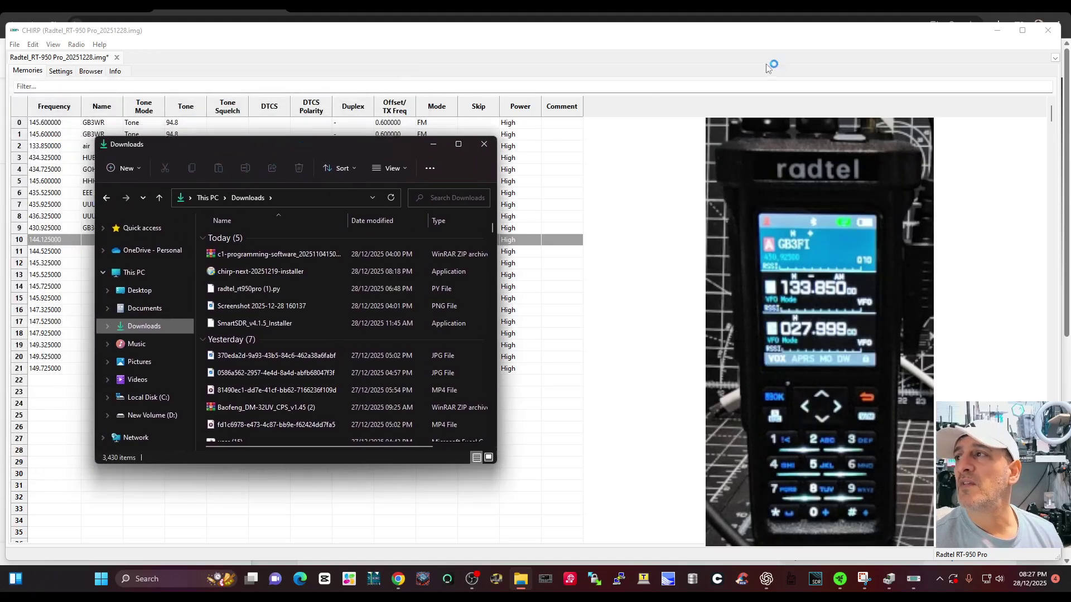
{"action": "left_click", "coordinate": [434, 144]}
{"action": "left_click", "coordinate": [470, 589]}
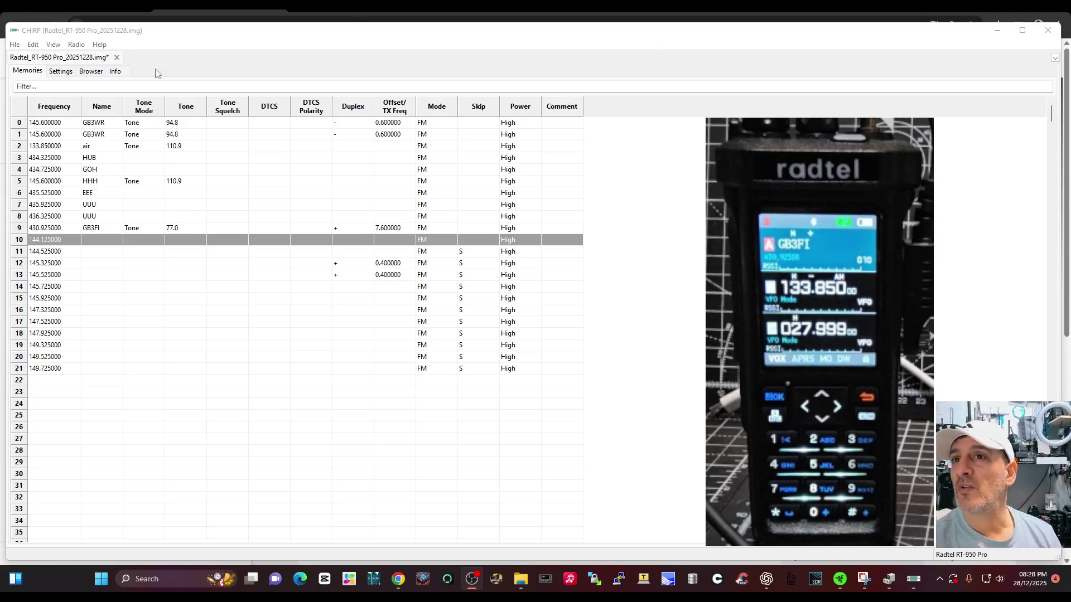
{"action": "left_click", "coordinate": [15, 45]}
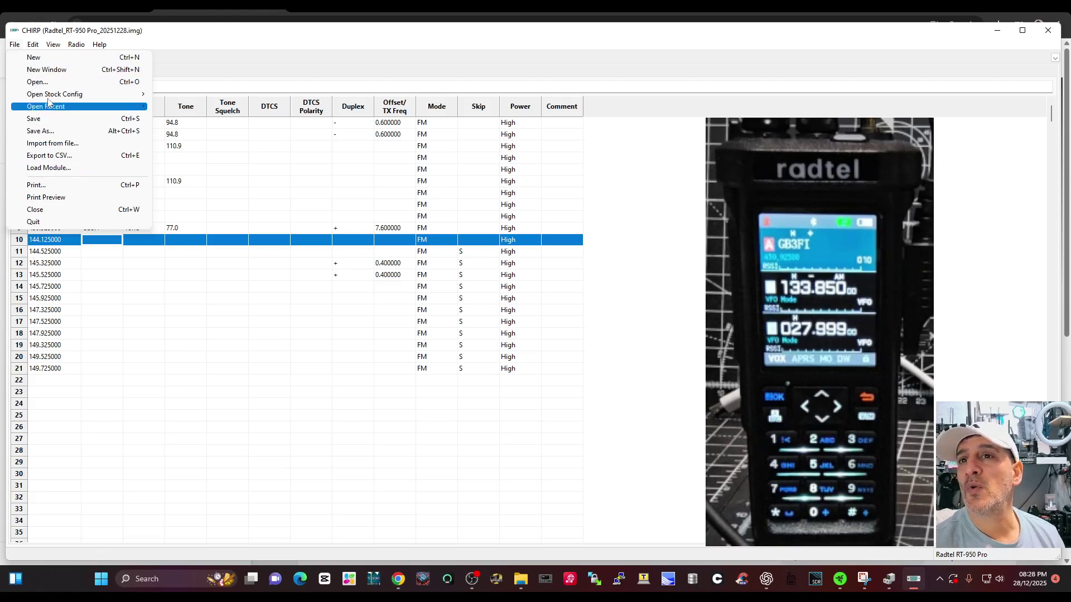
{"action": "left_click", "coordinate": [57, 169]}
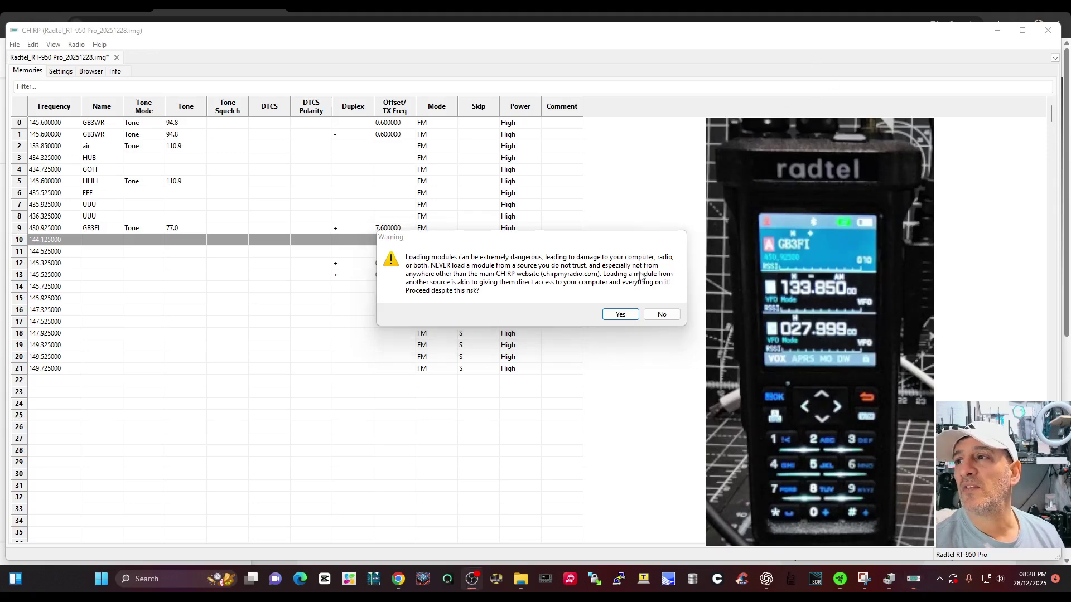
{"action": "left_click", "coordinate": [620, 315]}
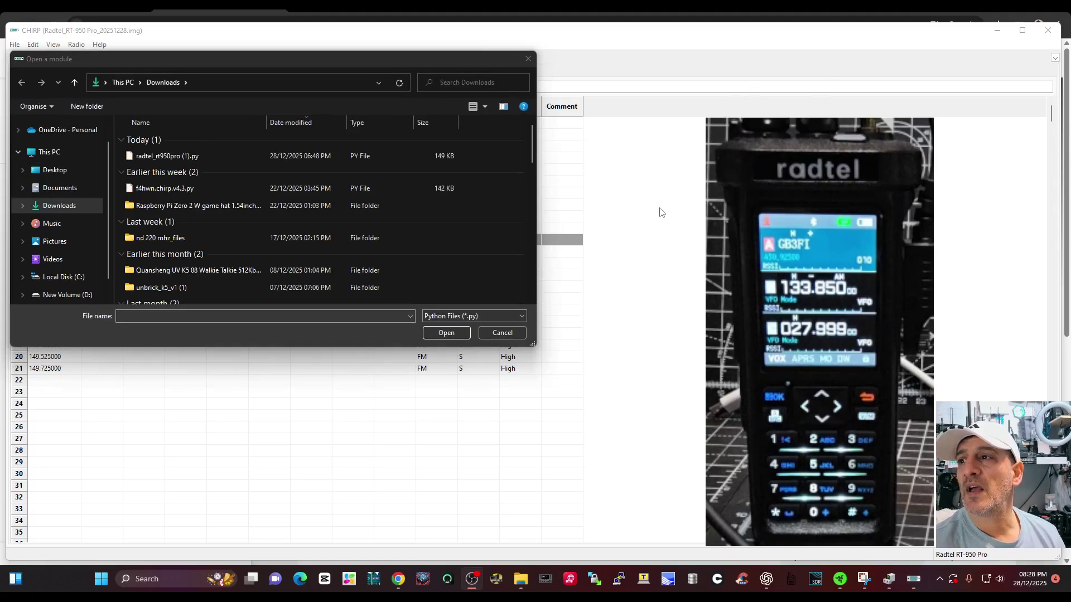
{"action": "left_click", "coordinate": [148, 158]}
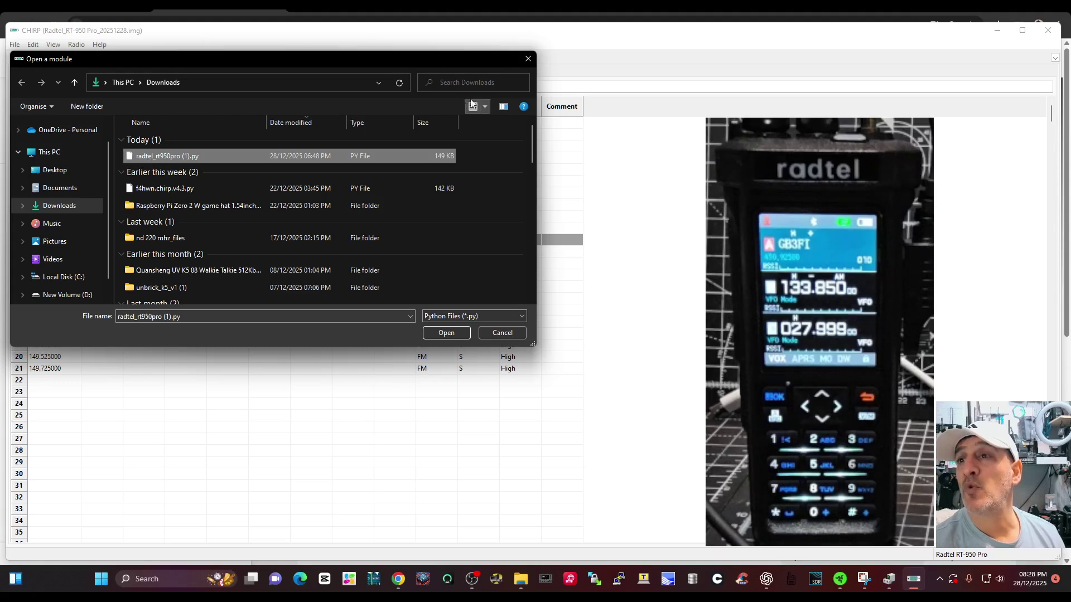
{"action": "left_click", "coordinate": [527, 59]}
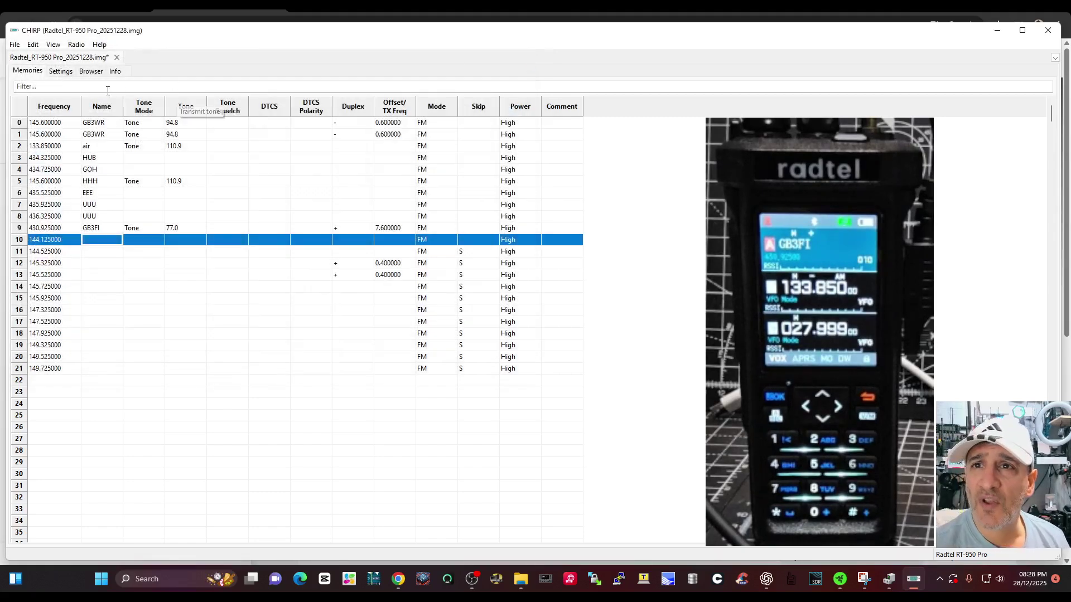
Step: Start a download from the radio, opening the communication settings
{"action": "left_click", "coordinate": [34, 76]}
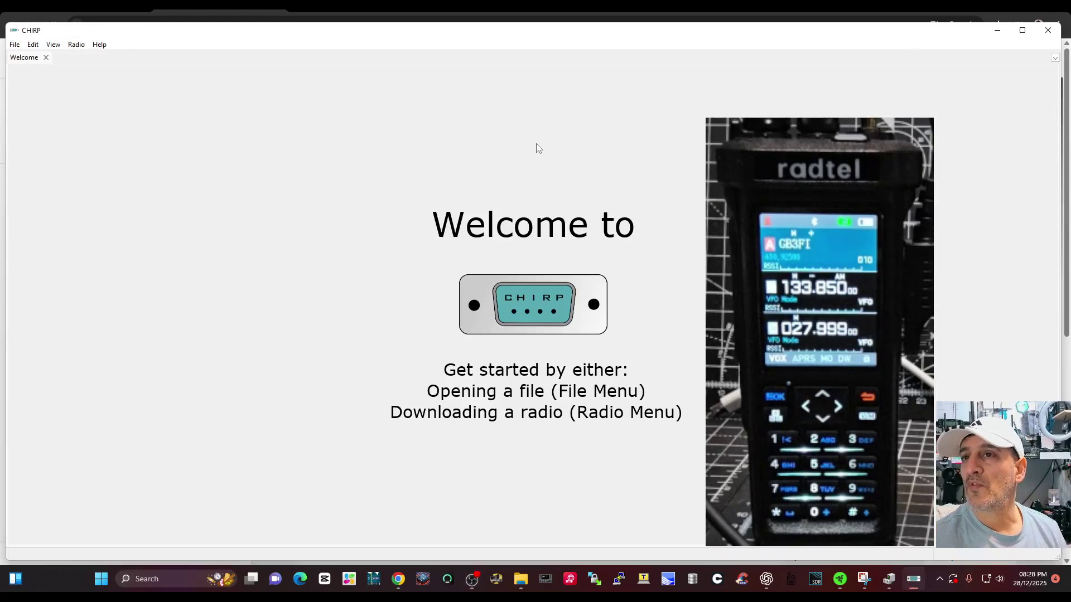
{"action": "left_click", "coordinate": [76, 44]}
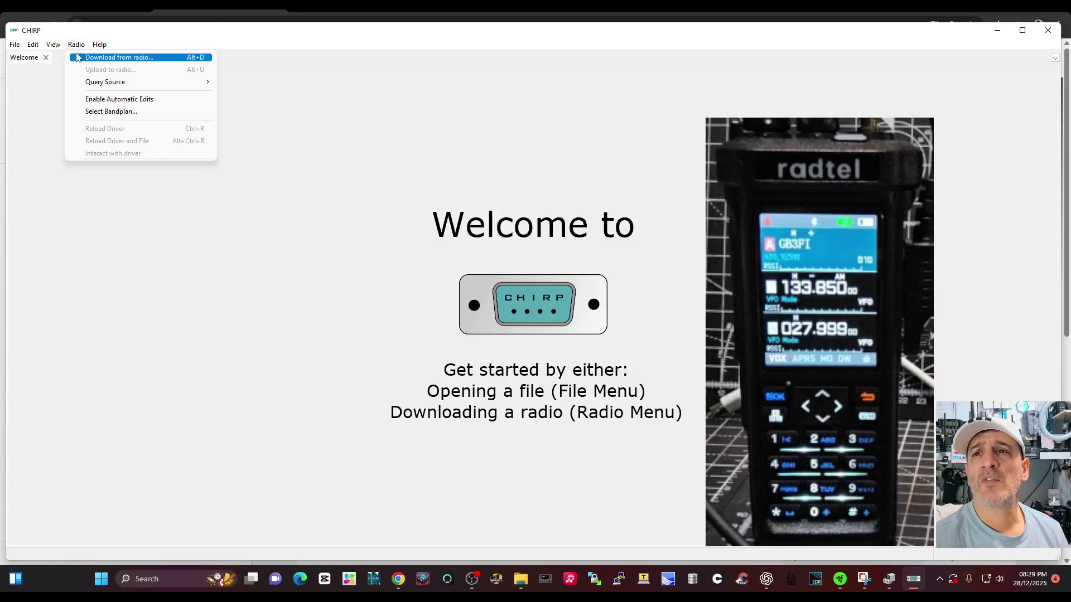
{"action": "left_click", "coordinate": [78, 58]}
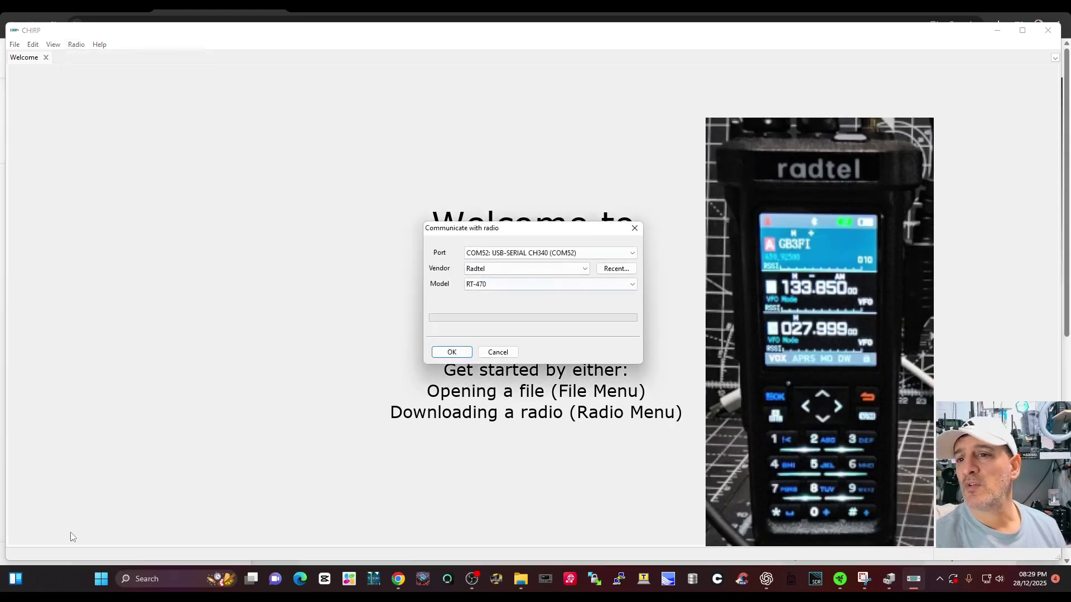
Step: Check in Device Manager which COM port the USB-SERIAL CH340 programming cable uses, and minimise the window
{"action": "right_click", "coordinate": [101, 579]}
{"action": "left_click", "coordinate": [114, 339]}
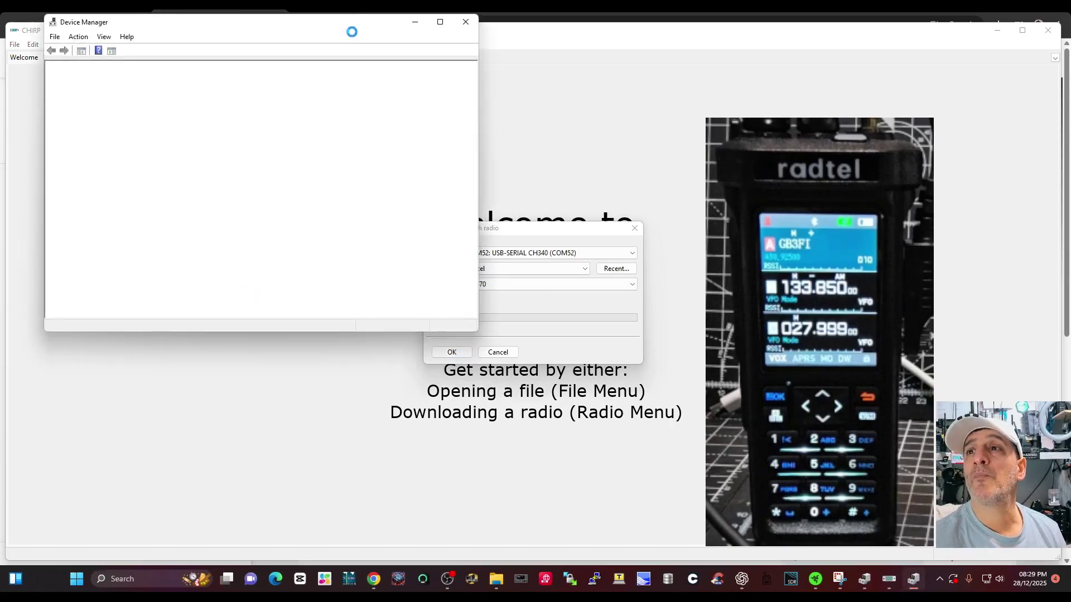
{"action": "left_click_drag", "start_coordinate": [351, 32], "coordinate": [353, 97]}
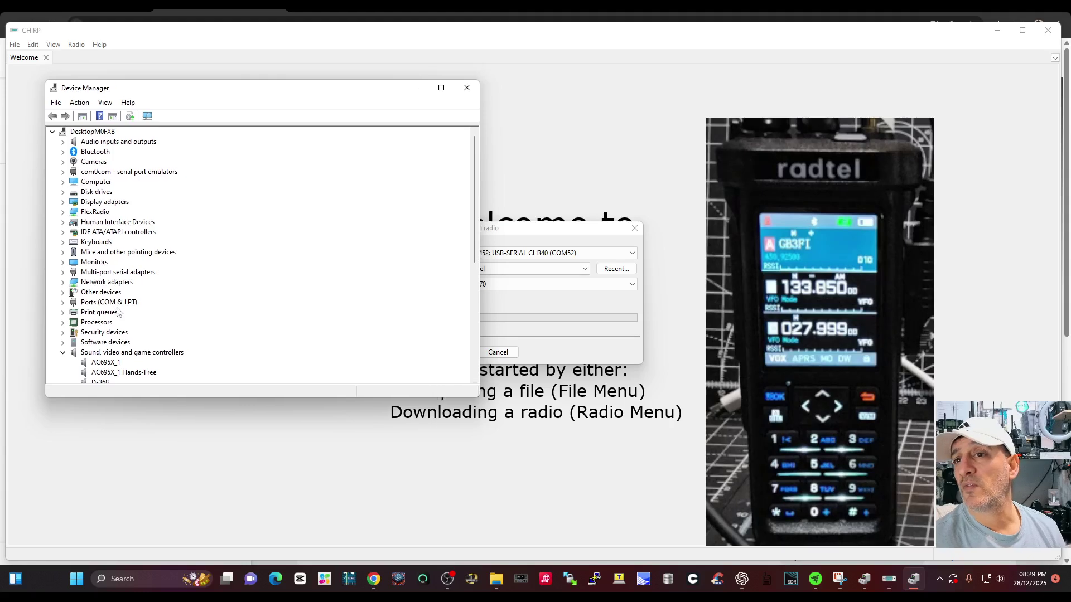
{"action": "double_click", "coordinate": [118, 304]}
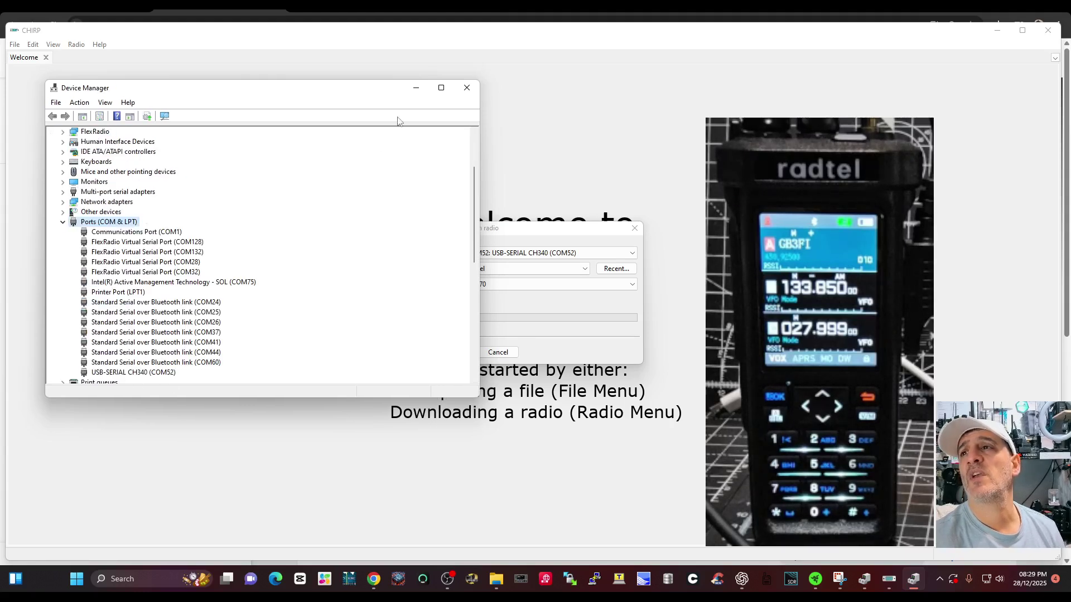
{"action": "left_click", "coordinate": [416, 87]}
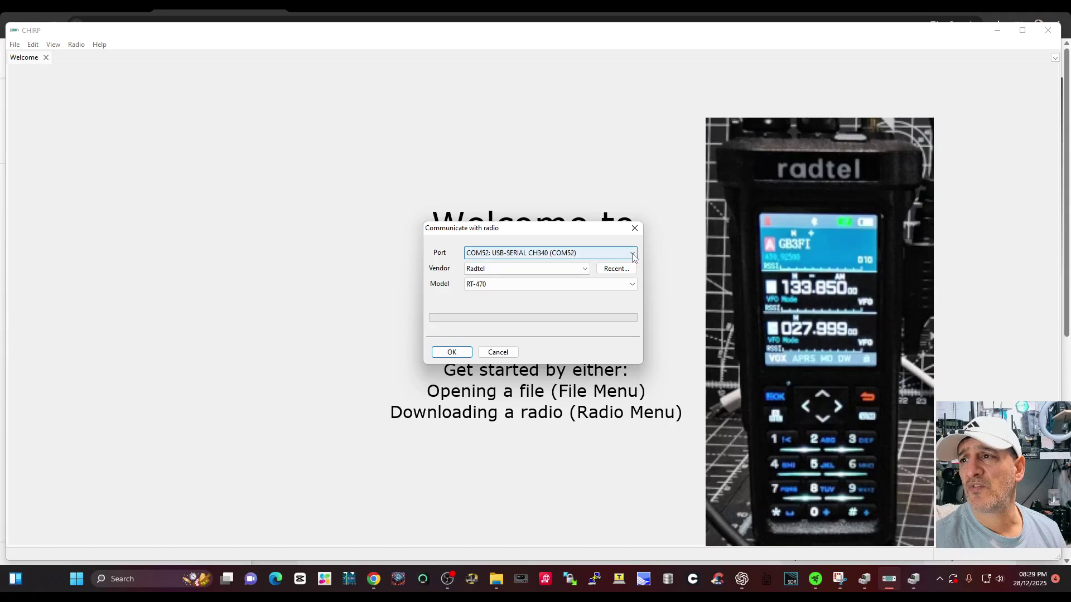
Step: Move the radio communication dialog aside and check its port selection against the USB-SERIAL CH340 cable
{"action": "left_click_drag", "start_coordinate": [588, 234], "coordinate": [391, 156]}
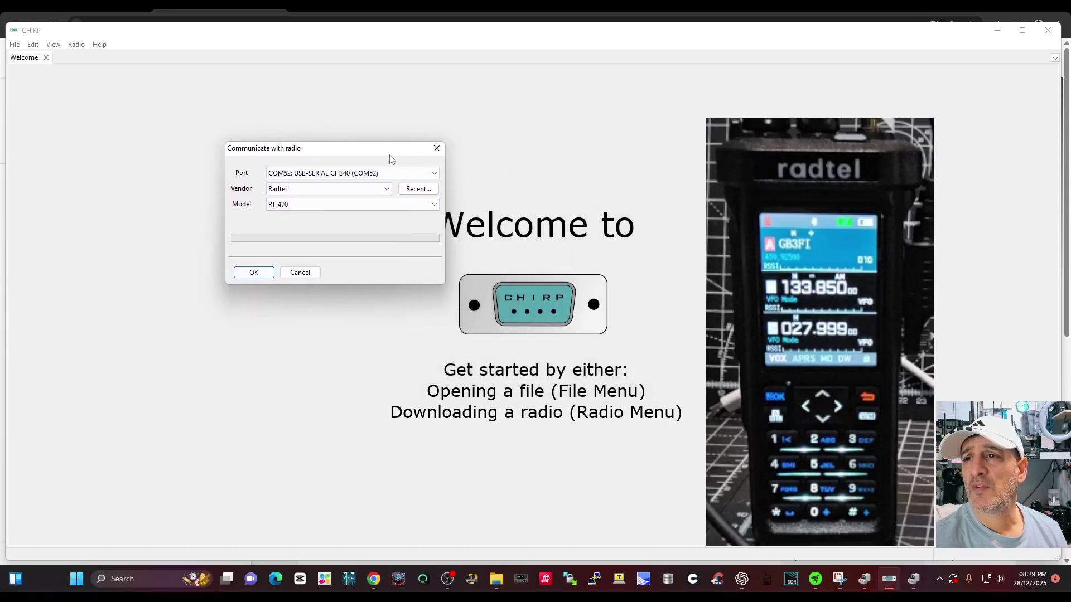
{"action": "left_click", "coordinate": [437, 176]}
{"action": "left_click", "coordinate": [438, 178]}
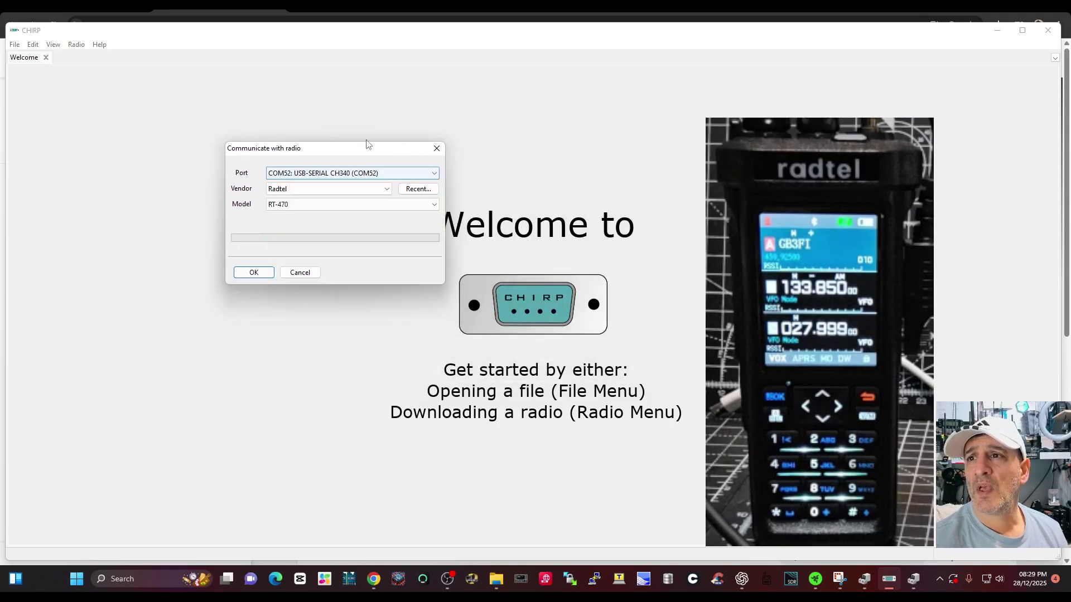
Step: Check the Radtel model list for the RT-950 Pro, and close the radio communication dialog
{"action": "left_click_drag", "start_coordinate": [366, 148], "coordinate": [311, 145]}
{"action": "left_click", "coordinate": [381, 202]}
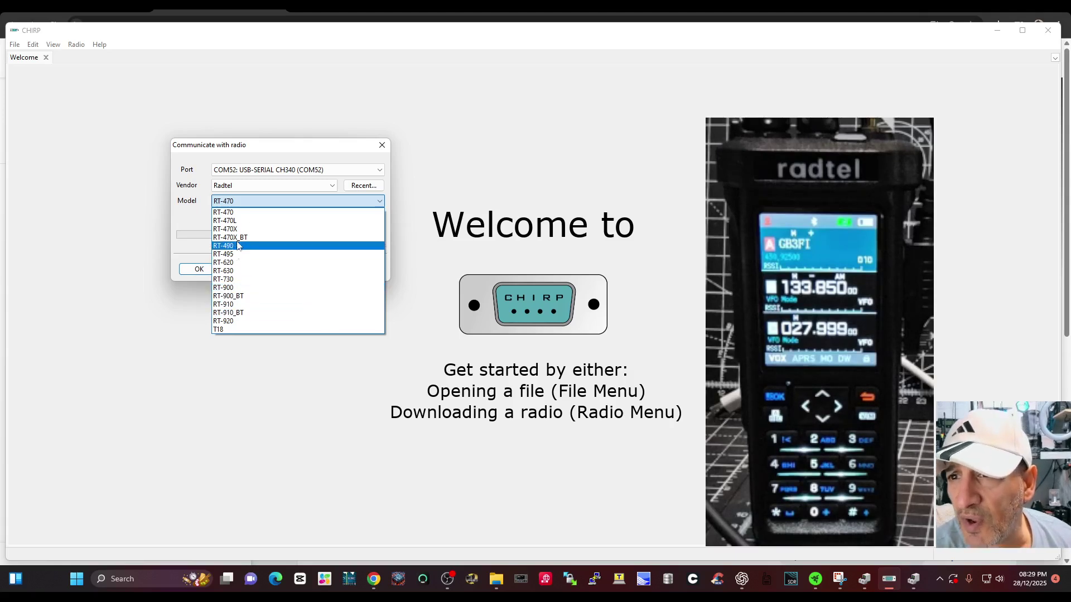
{"action": "left_click", "coordinate": [382, 145]}
{"action": "left_click", "coordinate": [382, 146]}
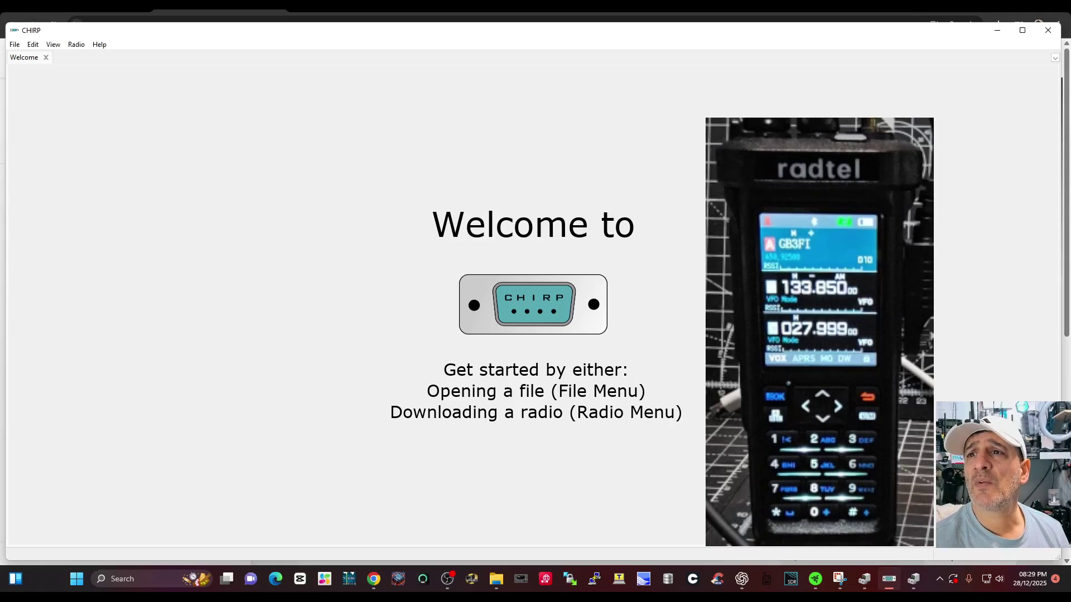
Step: Load the module radtel_rt950pro (1).py from the Downloads folder, accepting the risk of loading modules
{"action": "left_click", "coordinate": [14, 46]}
{"action": "mouse_move", "coordinate": [99, 49]}
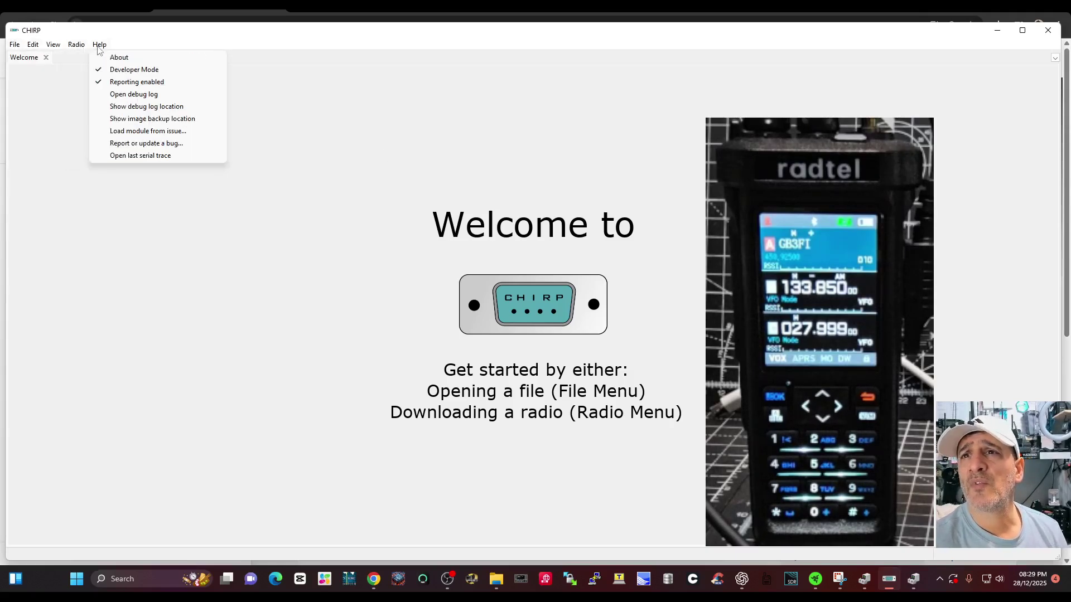
{"action": "mouse_move", "coordinate": [17, 50]}
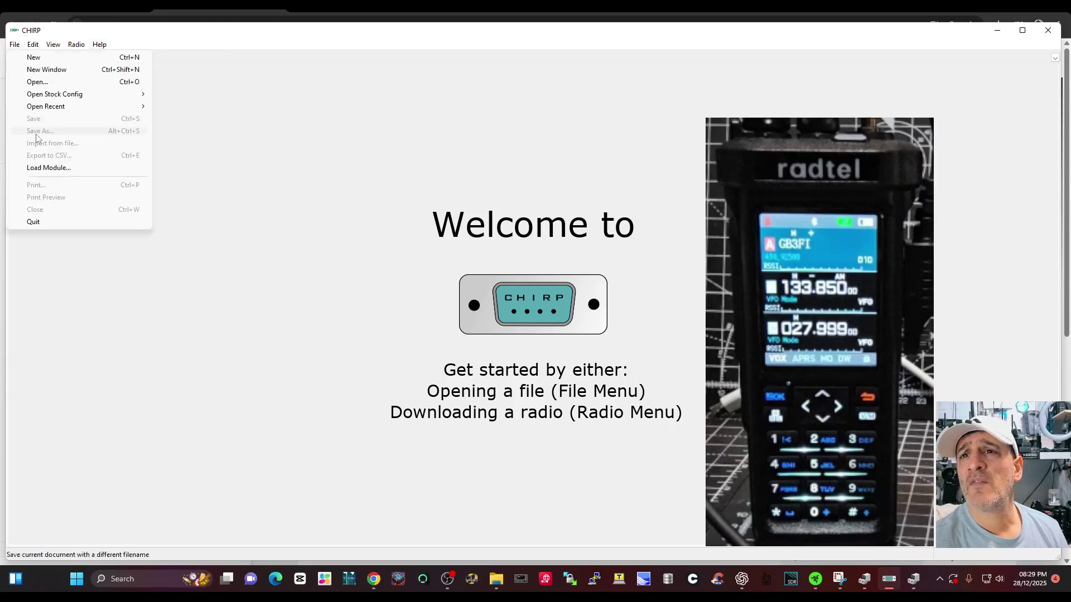
{"action": "left_click", "coordinate": [40, 167]}
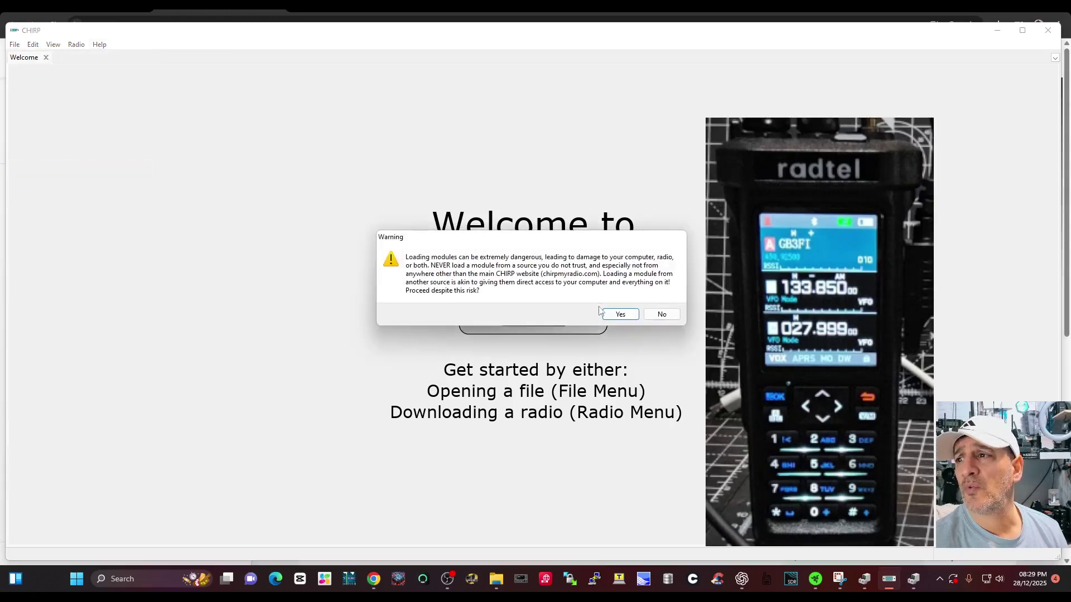
{"action": "left_click", "coordinate": [619, 314]}
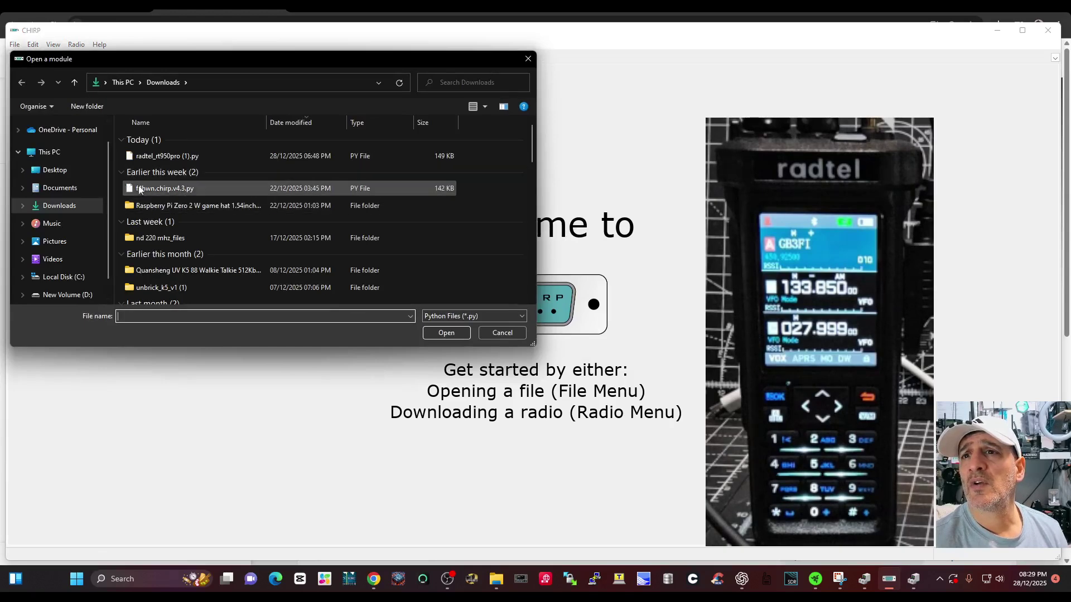
{"action": "double_click", "coordinate": [148, 159]}
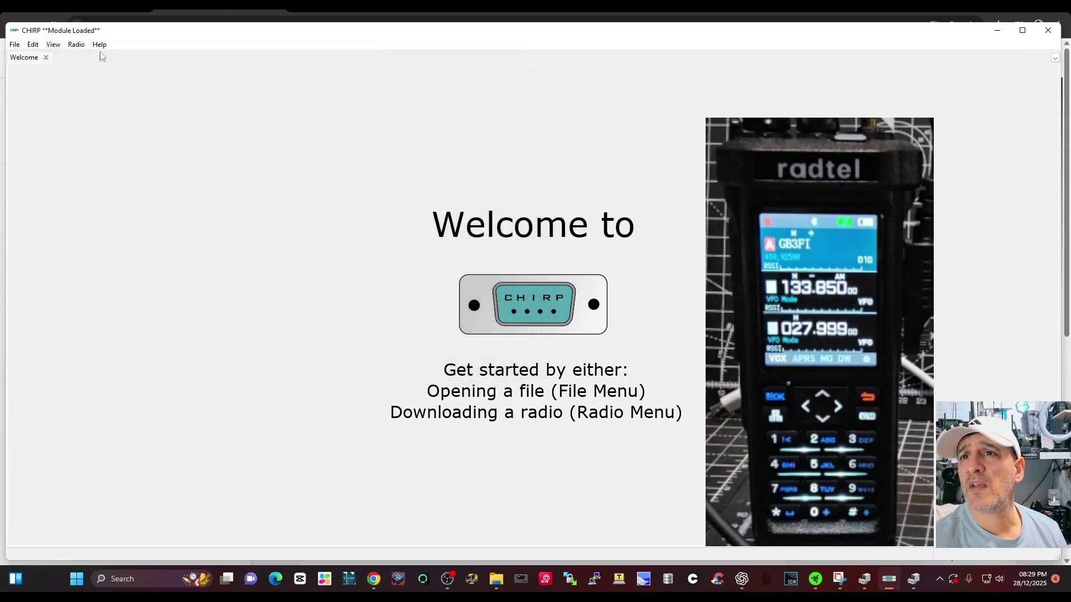
Step: Download the memories from the Radtel RT-950 Pro through port COM52
{"action": "left_click", "coordinate": [78, 46]}
{"action": "left_click", "coordinate": [90, 60]}
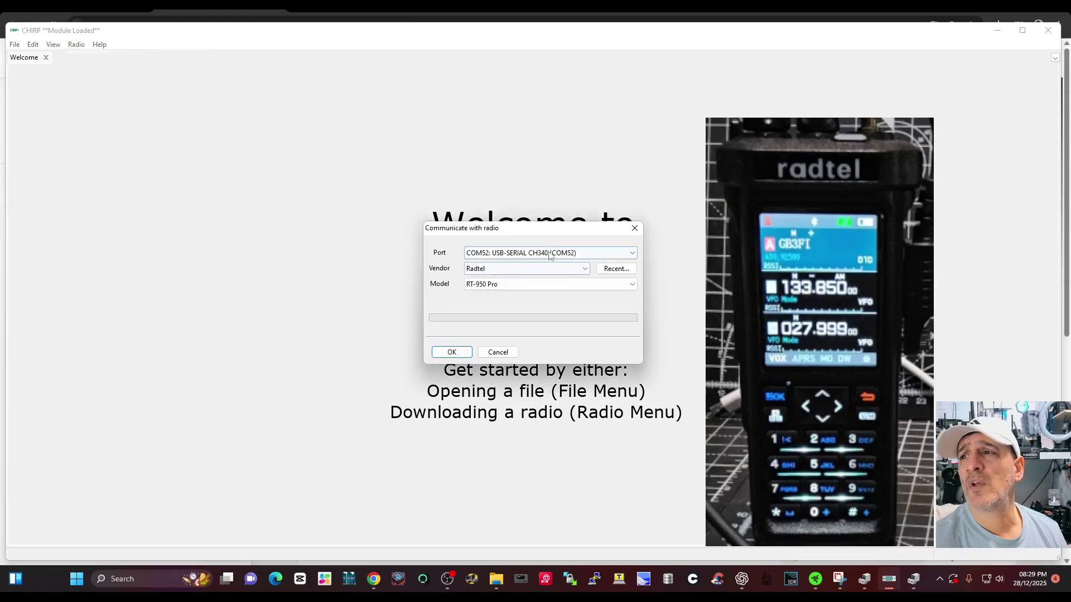
{"action": "left_click_drag", "start_coordinate": [559, 235], "coordinate": [286, 166]}
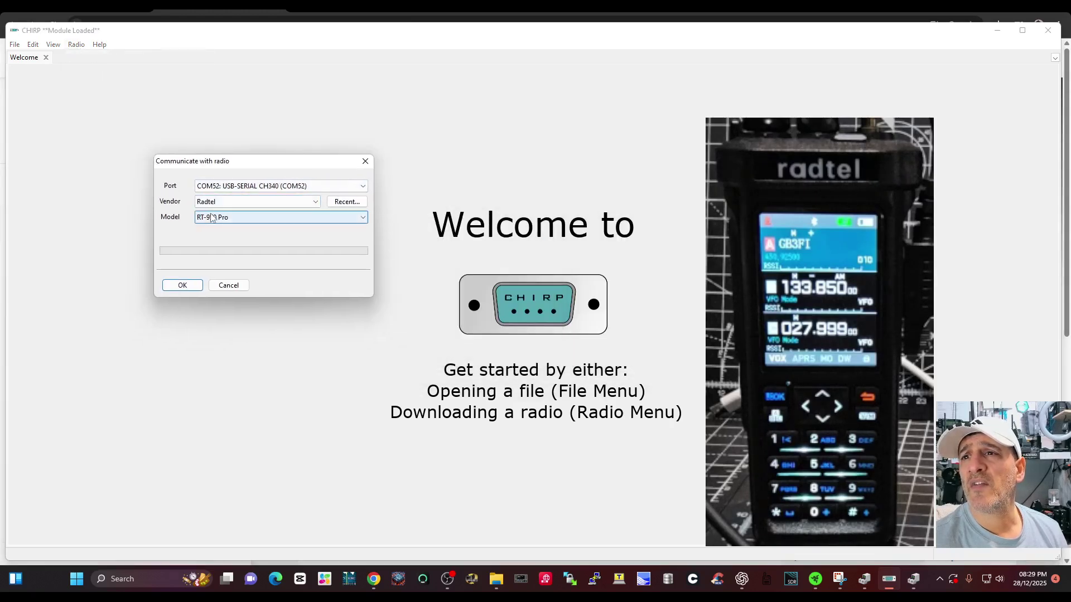
{"action": "left_click", "coordinate": [191, 288]}
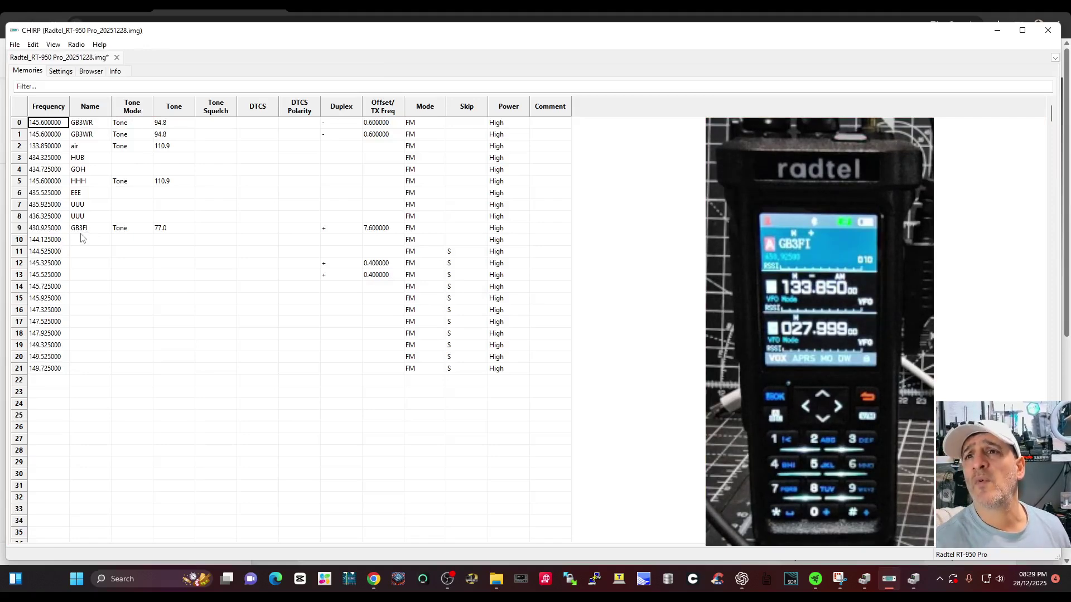
Step: Set the frequency of memory 10 to 145.750 and its name to GB3BC
{"action": "double_click", "coordinate": [56, 240]}
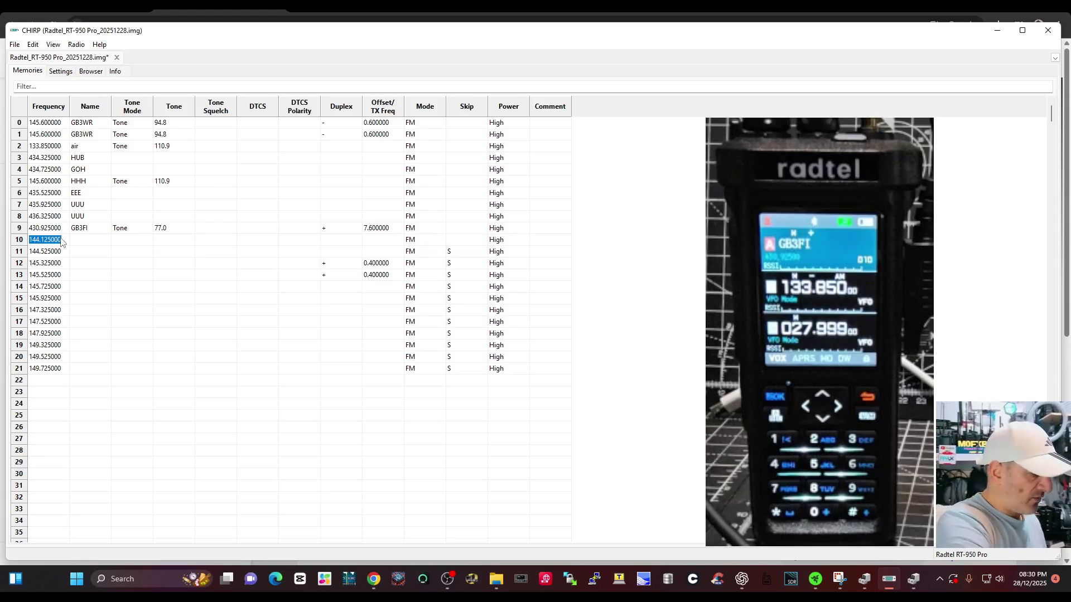
{"action": "type", "text": "1"}
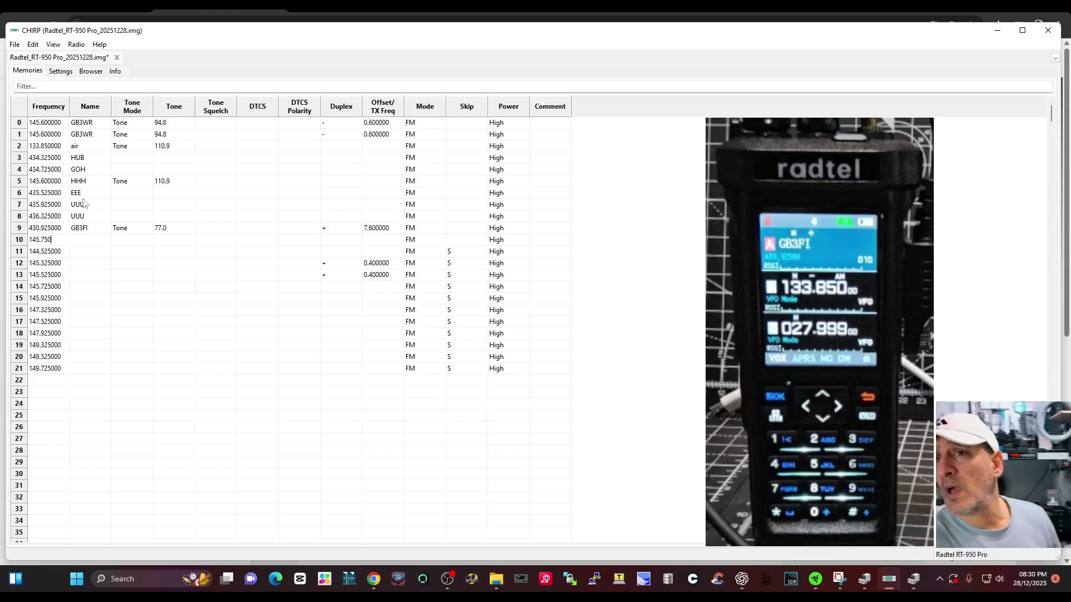
{"action": "left_click", "coordinate": [87, 244]}
{"action": "left_click", "coordinate": [91, 244]}
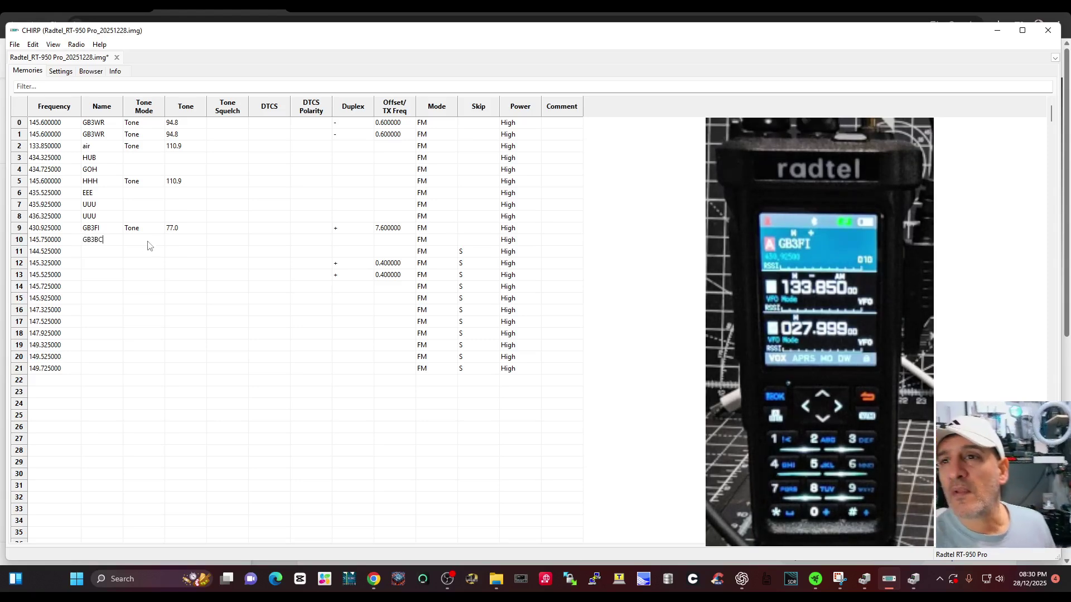
Step: Set memory 10's tone mode to Tone and its tone to 94.8
{"action": "left_click", "coordinate": [156, 245]}
{"action": "left_click", "coordinate": [157, 245]}
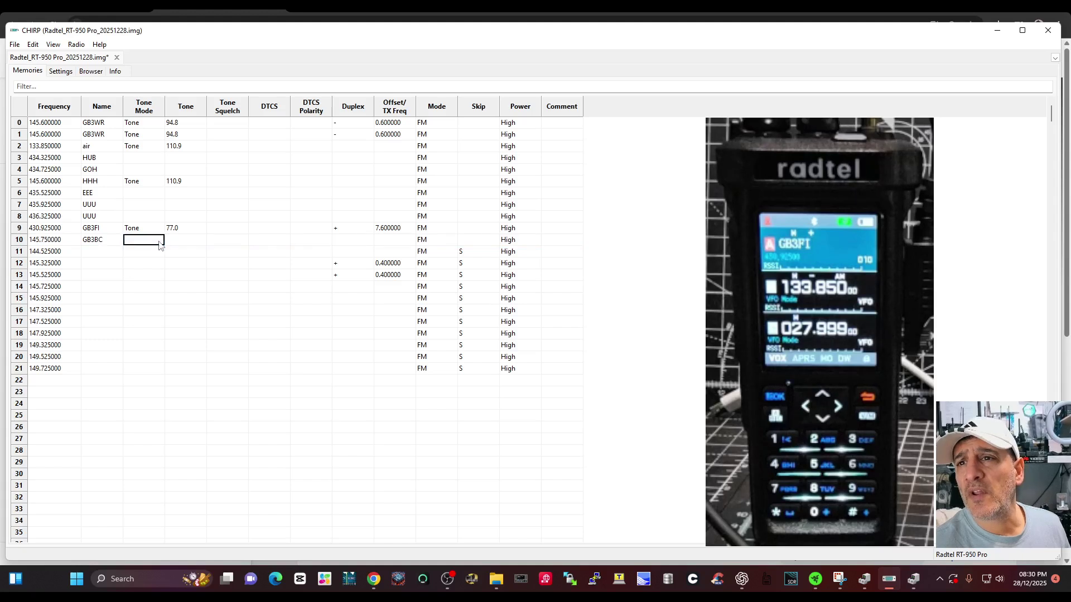
{"action": "left_click", "coordinate": [159, 241]}
{"action": "left_click", "coordinate": [148, 260]}
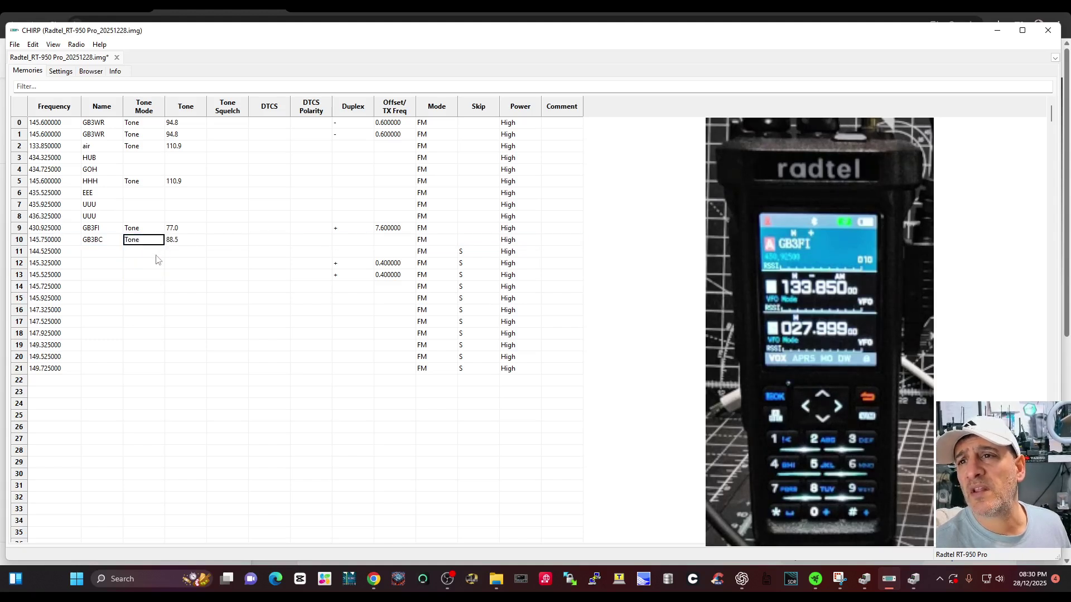
{"action": "left_click", "coordinate": [195, 241]}
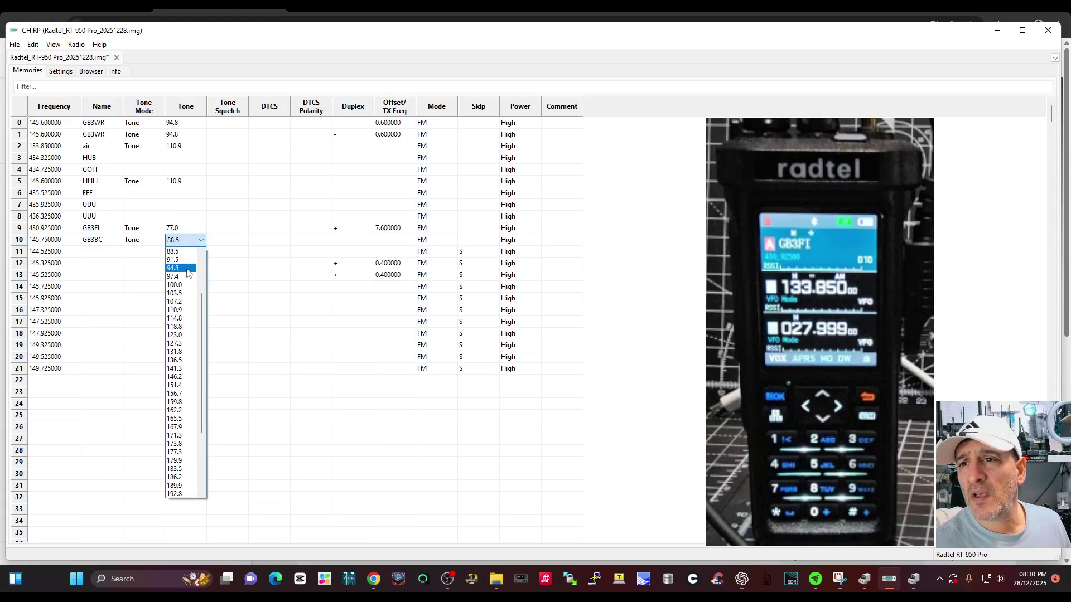
{"action": "left_click", "coordinate": [187, 269]}
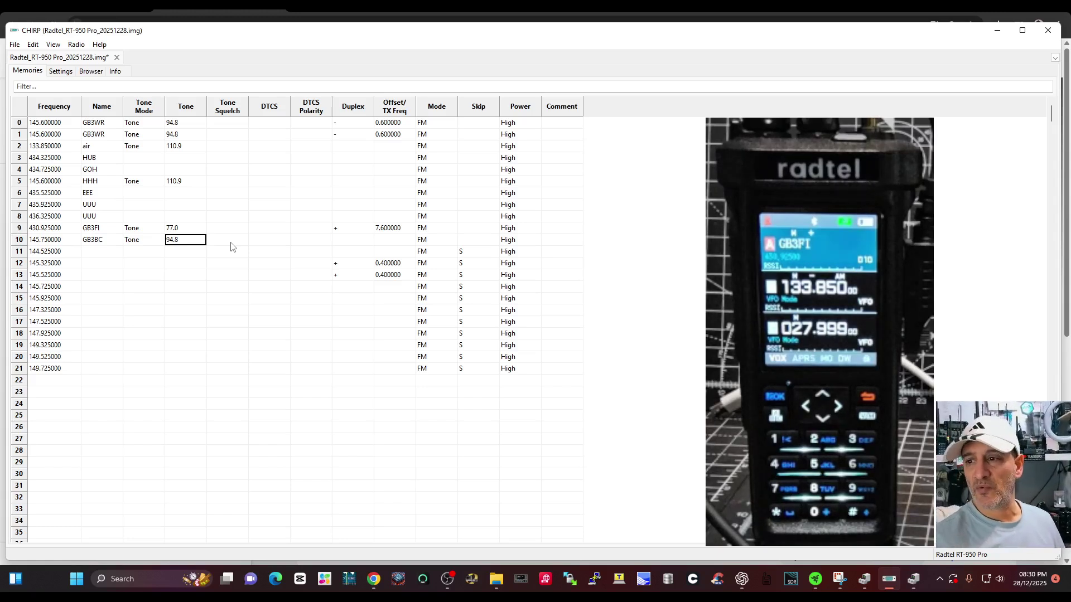
{"action": "left_click", "coordinate": [450, 579]}
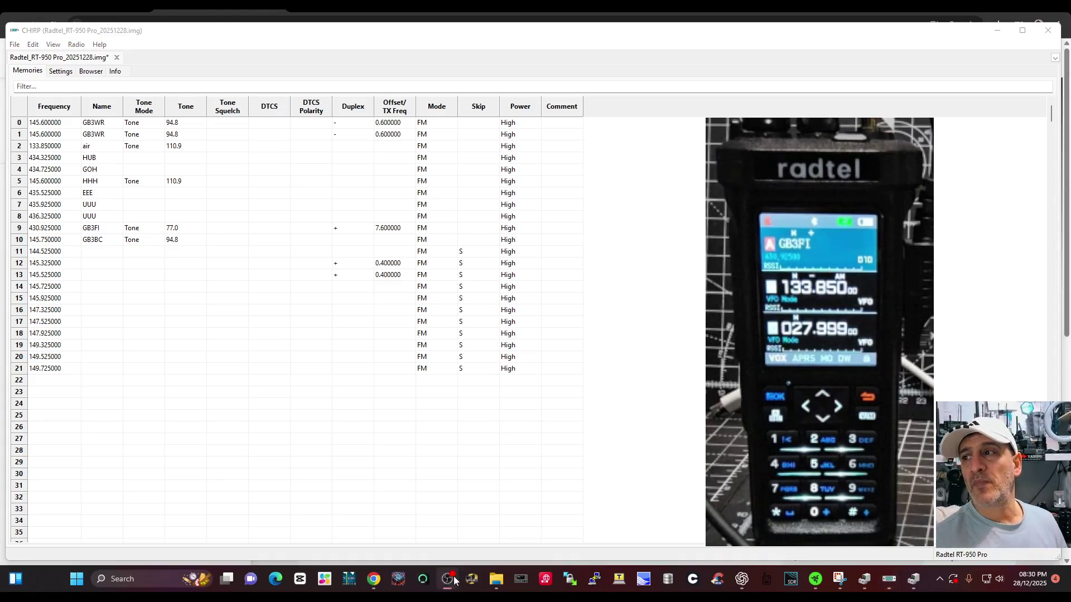
{"action": "left_click", "coordinate": [455, 580]}
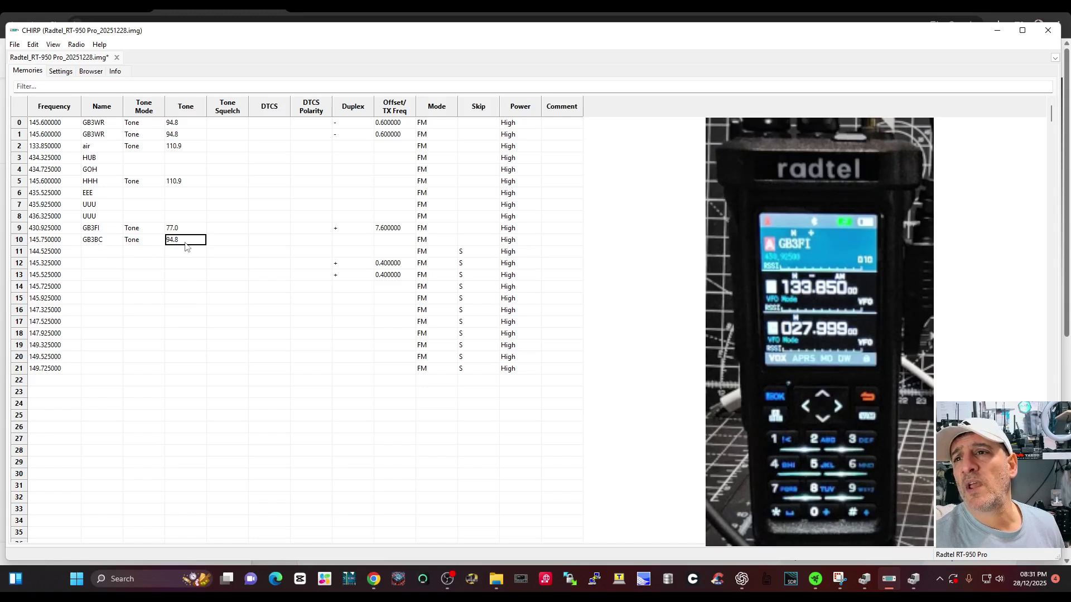
Step: Set memory 10's duplex to minus with an offset of 0.600000 MHz
{"action": "left_click", "coordinate": [361, 246]}
{"action": "left_click", "coordinate": [362, 245]}
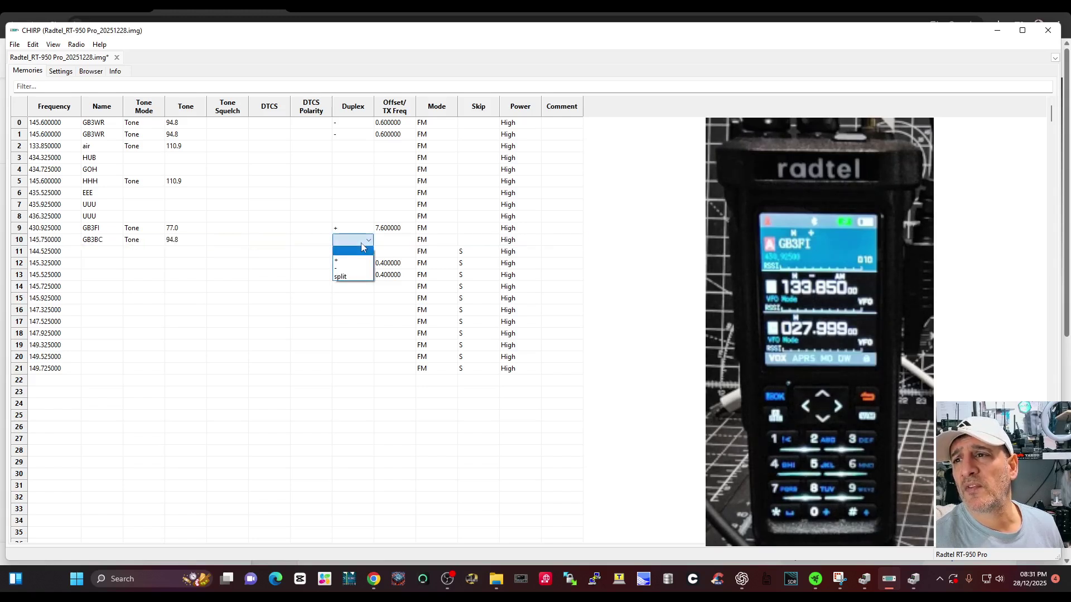
{"action": "left_click", "coordinate": [352, 260]}
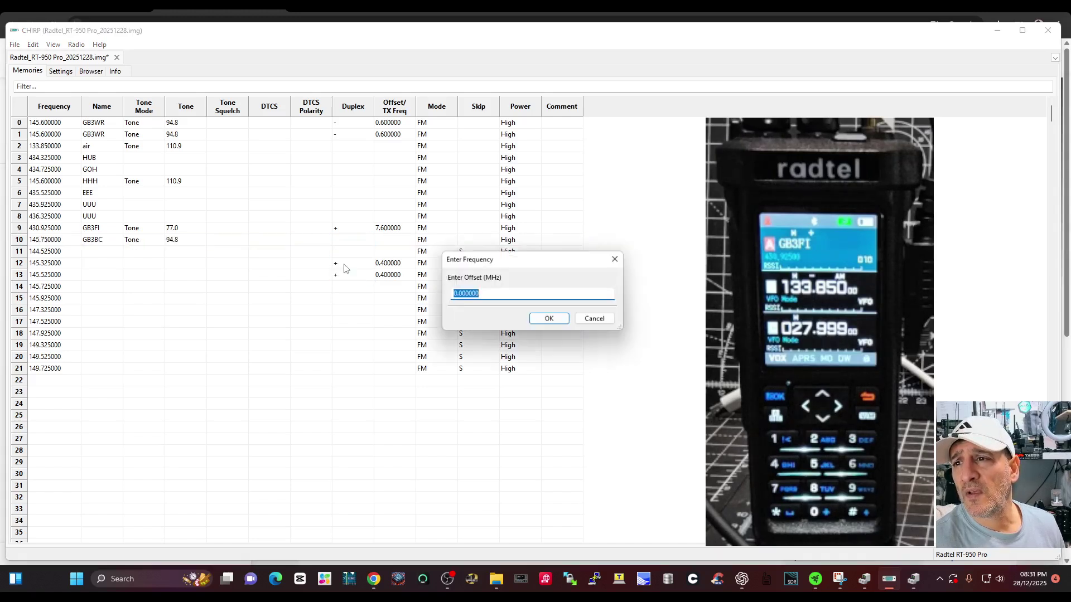
{"action": "left_click", "coordinate": [462, 294]}
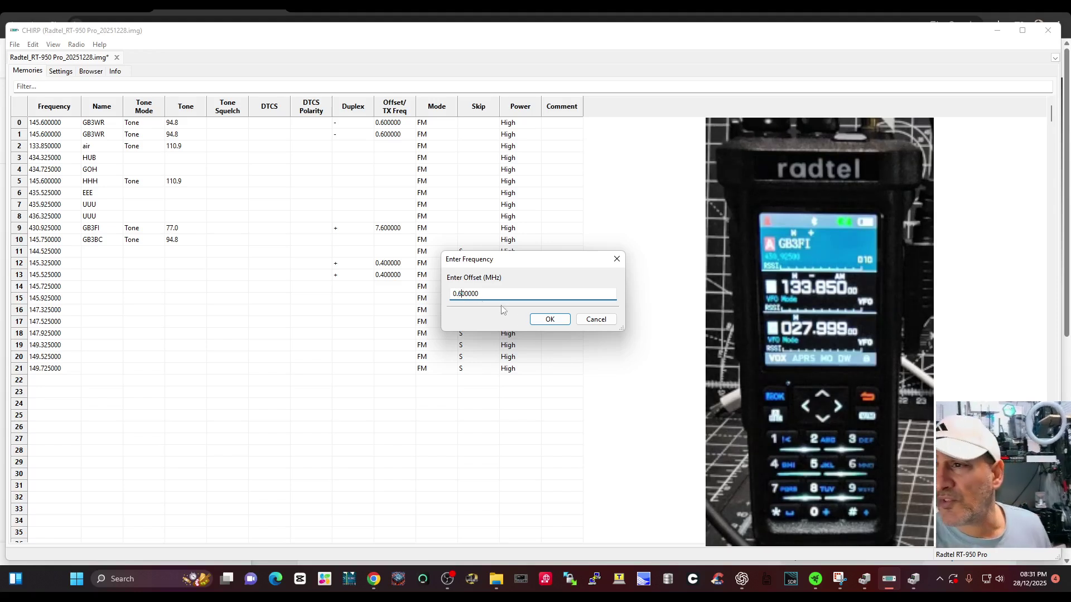
{"action": "left_click", "coordinate": [550, 320]}
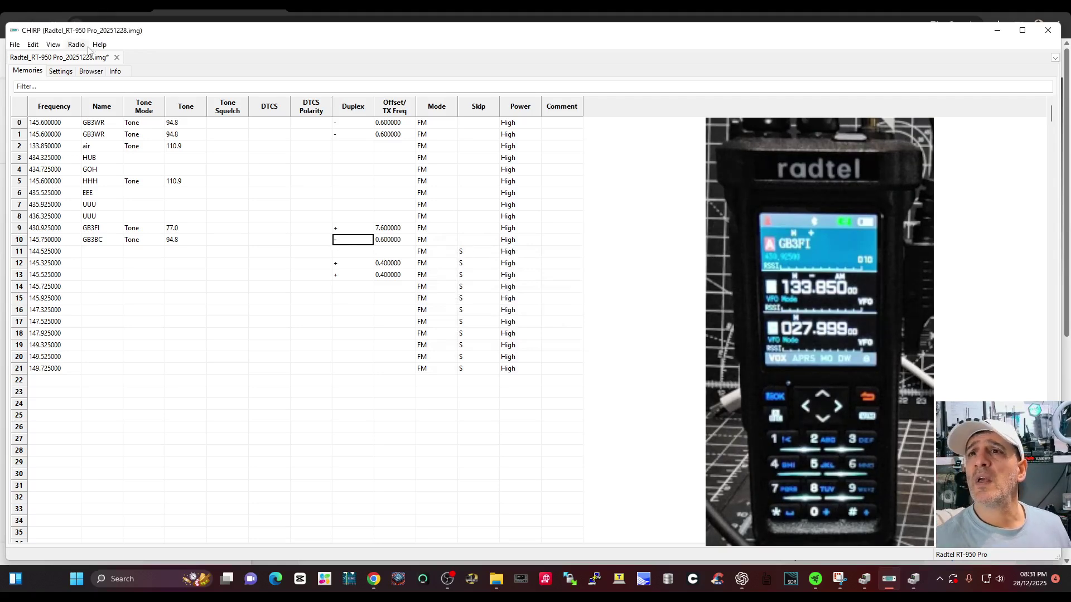
Step: Upload the edited memories to the RT-950 Pro through port COM52
{"action": "left_click", "coordinate": [61, 71]}
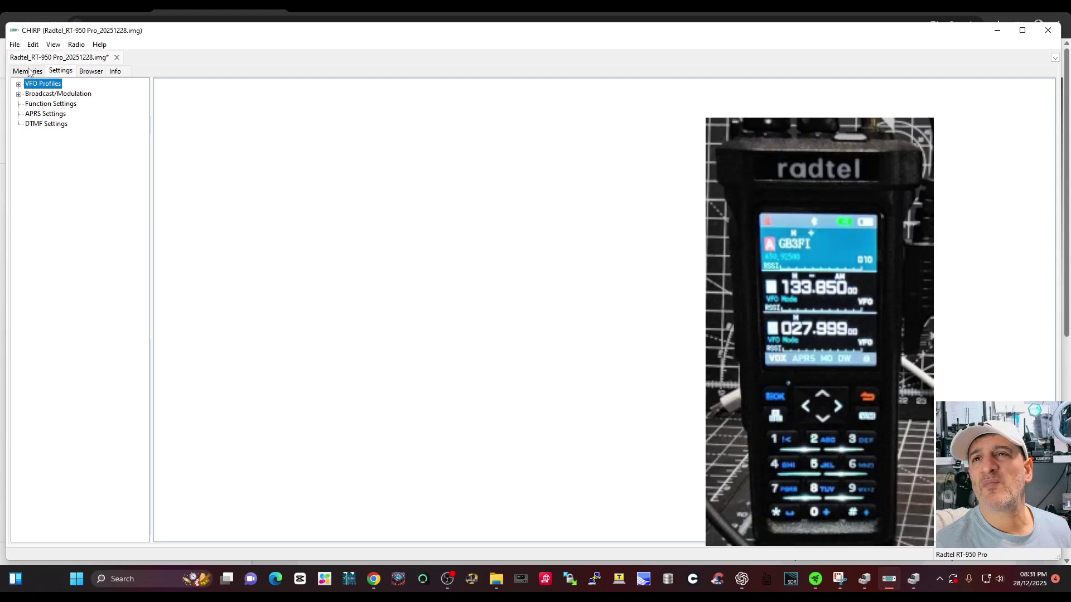
{"action": "left_click", "coordinate": [28, 71]}
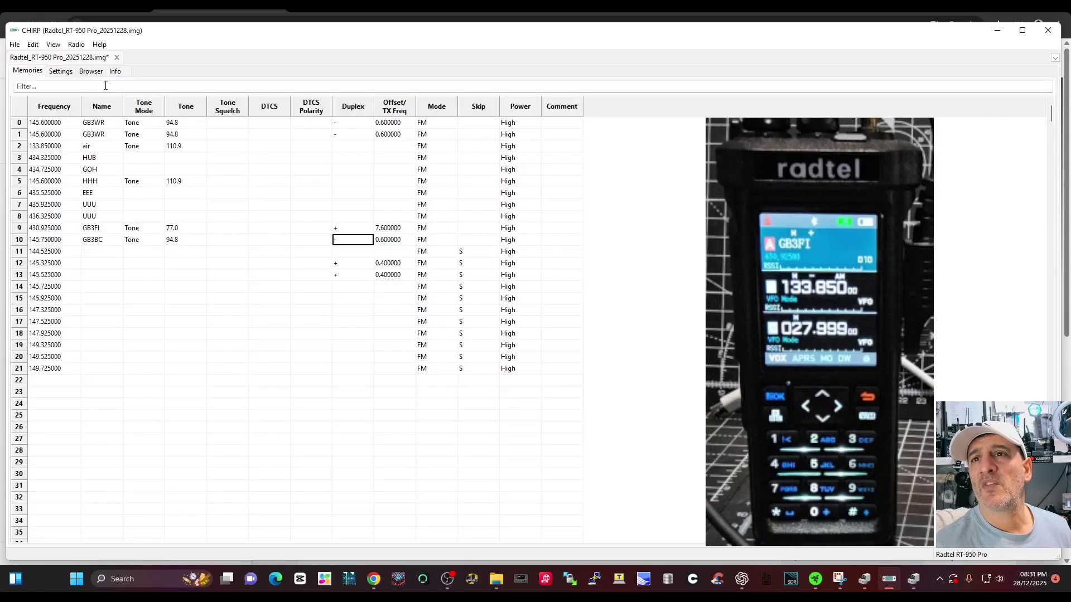
{"action": "left_click", "coordinate": [77, 44]}
{"action": "left_click", "coordinate": [95, 68]}
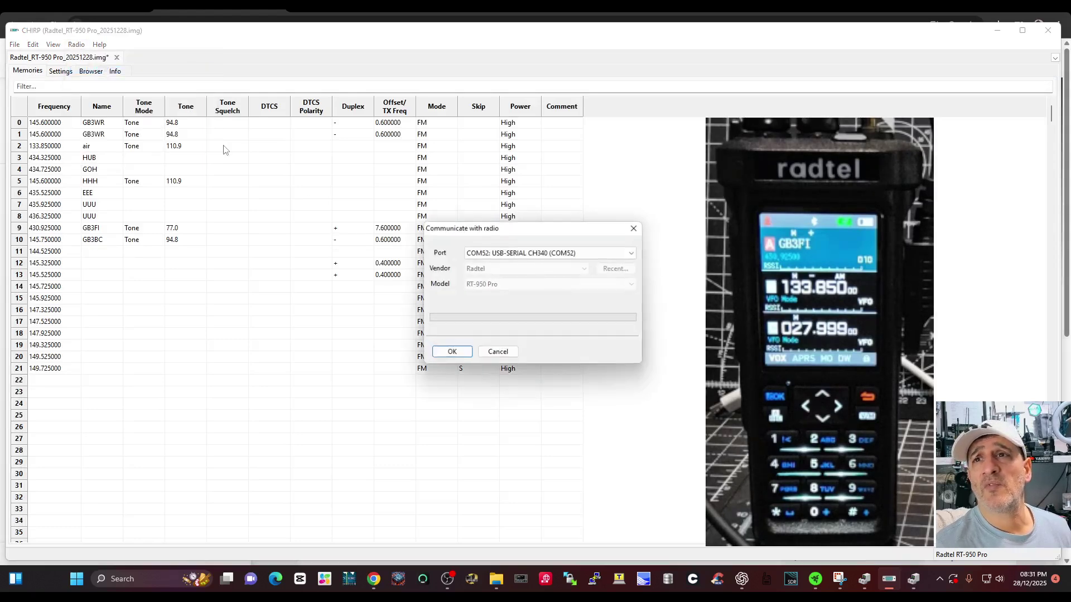
{"action": "left_click", "coordinate": [452, 351]}
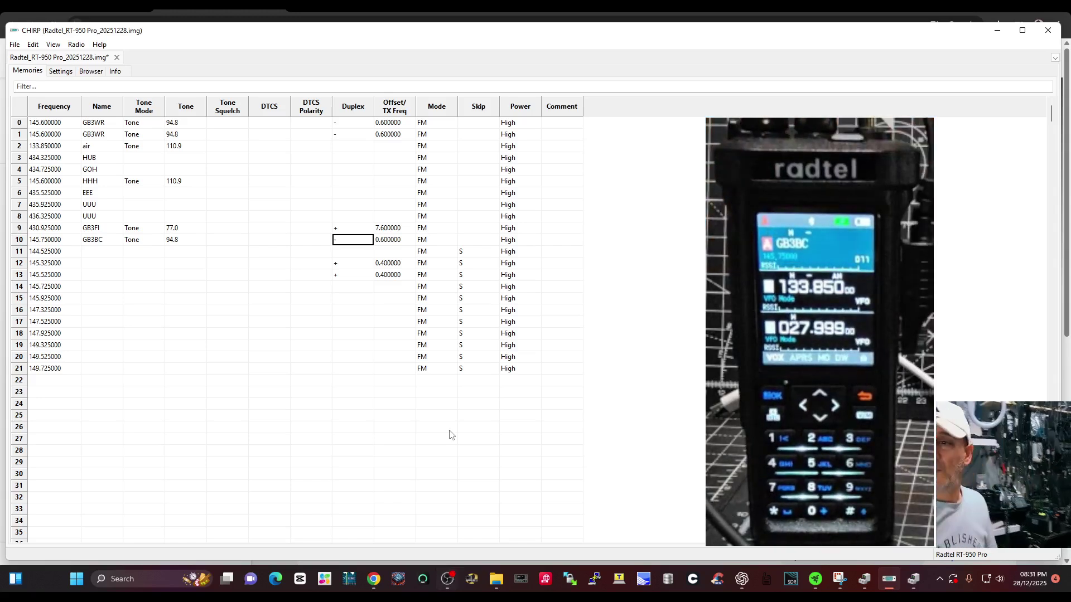
Step: Open the radio's Function Settings and review the available options
{"action": "left_click", "coordinate": [447, 586]}
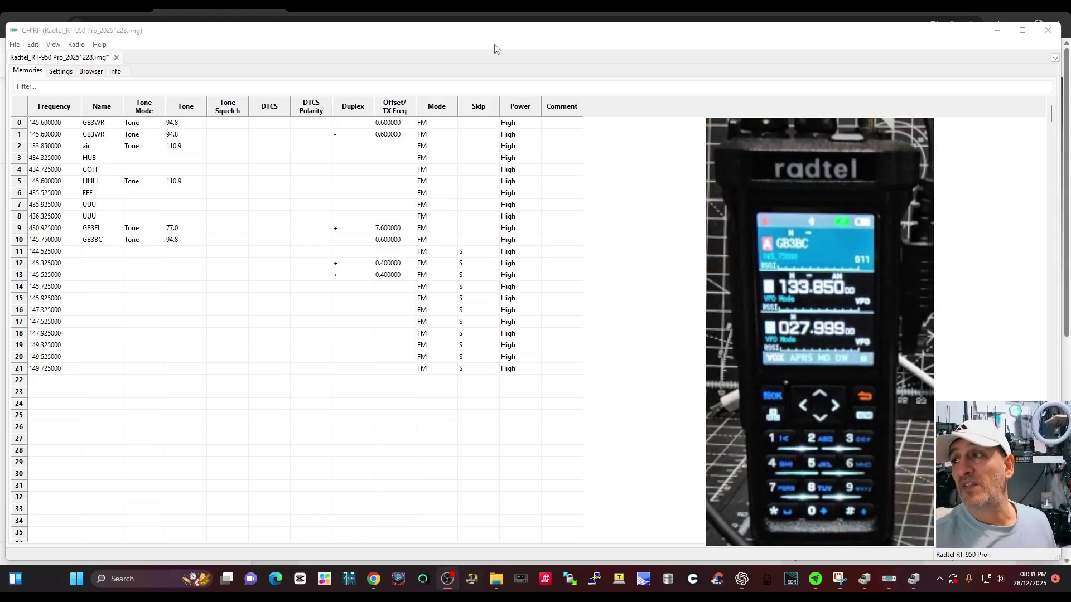
{"action": "left_click", "coordinate": [59, 75]}
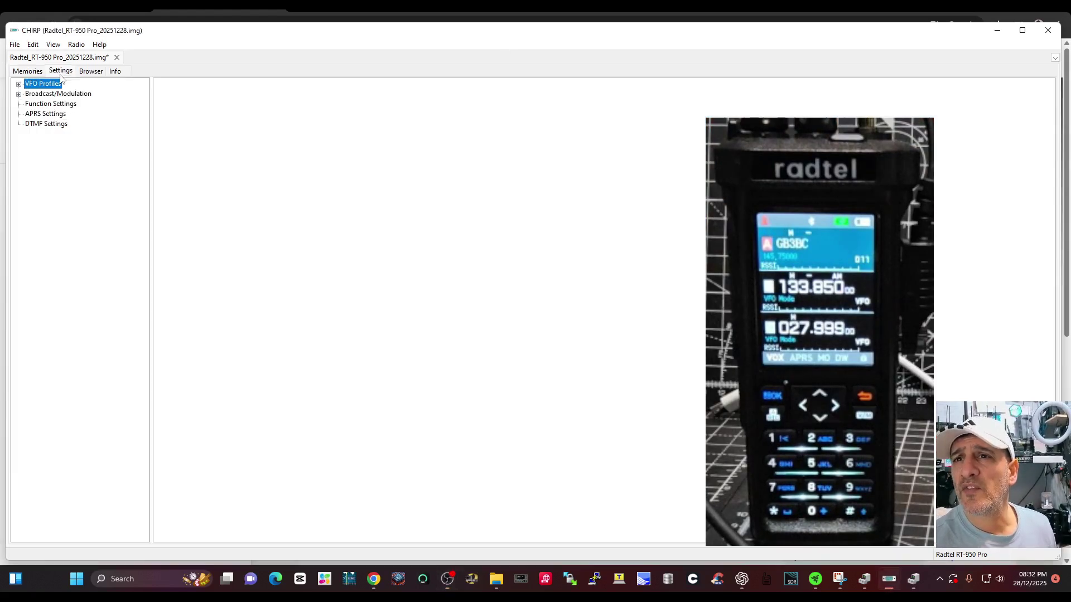
{"action": "left_click", "coordinate": [49, 105]}
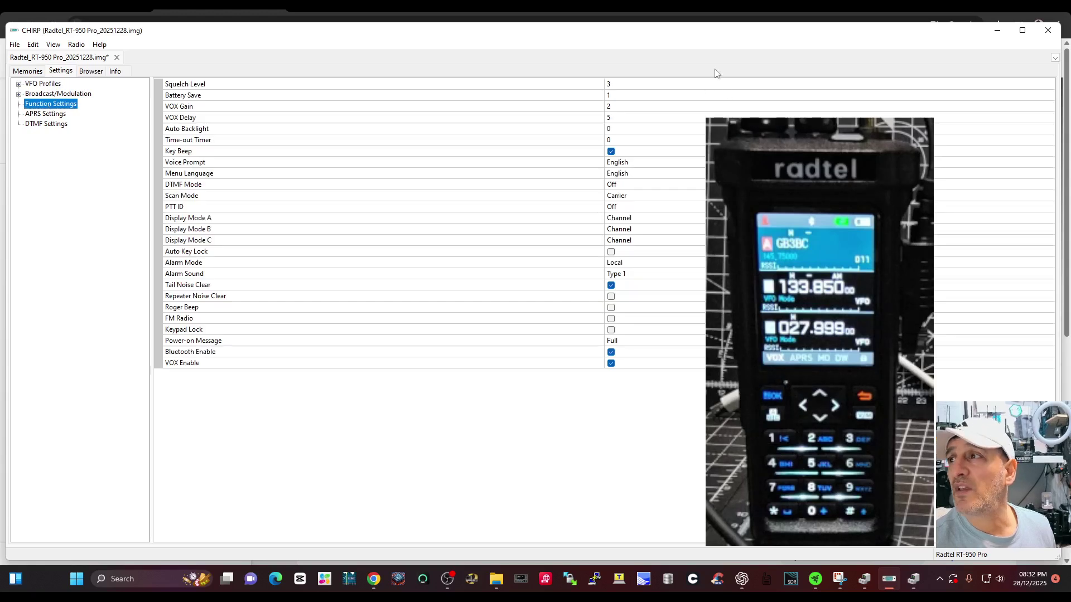
{"action": "key", "text": "alt+Tab"}
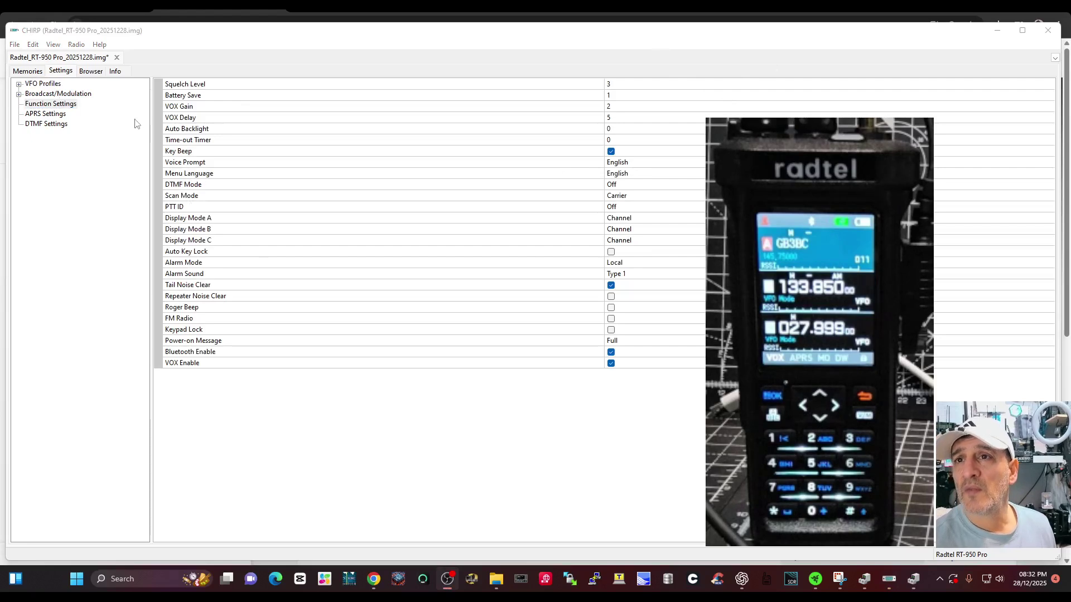
{"action": "left_click", "coordinate": [91, 72]}
{"action": "left_click", "coordinate": [61, 72]}
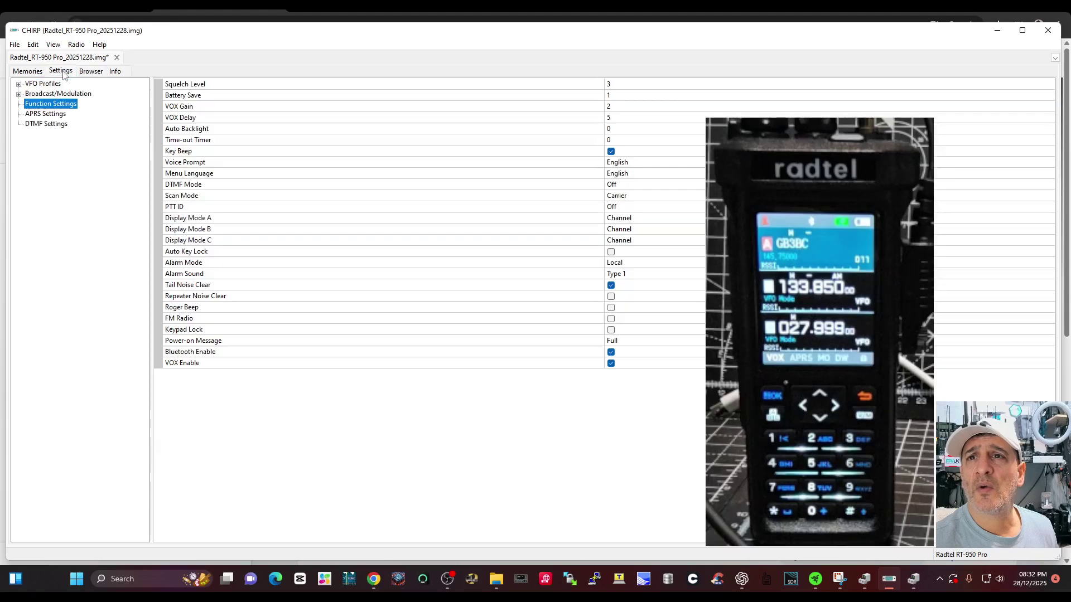
Step: Open the RepeaterBook query form from the available online query sources and move it clear of the settings list
{"action": "left_click", "coordinate": [76, 45]}
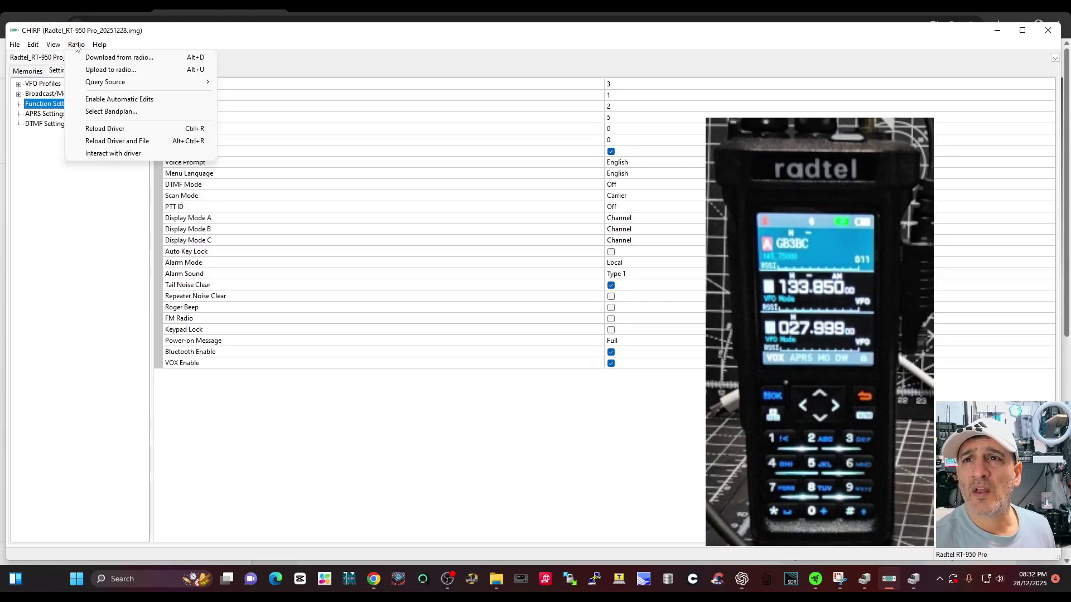
{"action": "mouse_move", "coordinate": [90, 83]}
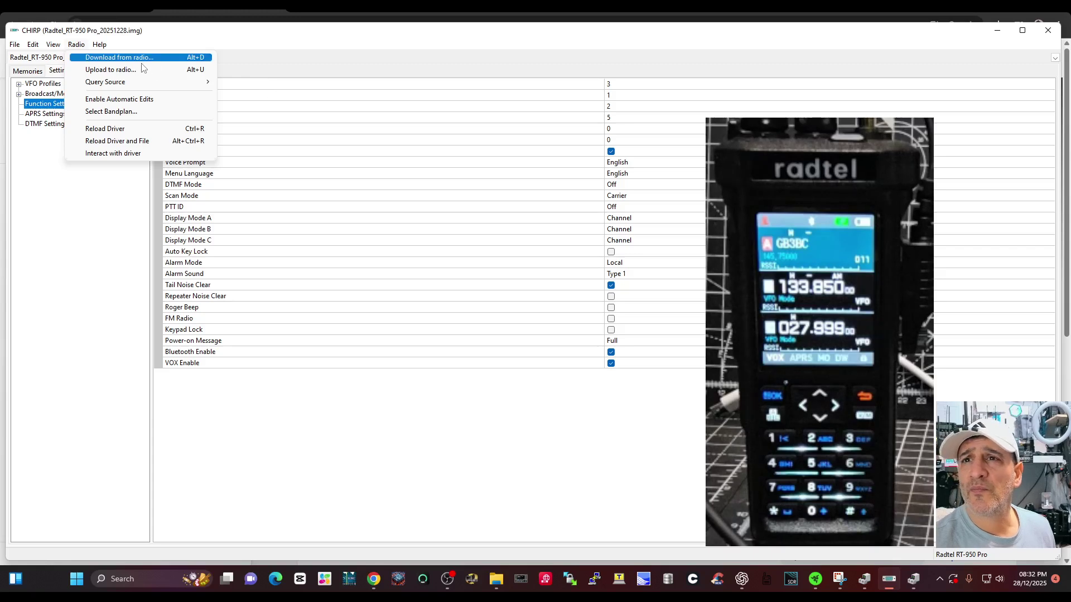
{"action": "mouse_move", "coordinate": [136, 82]}
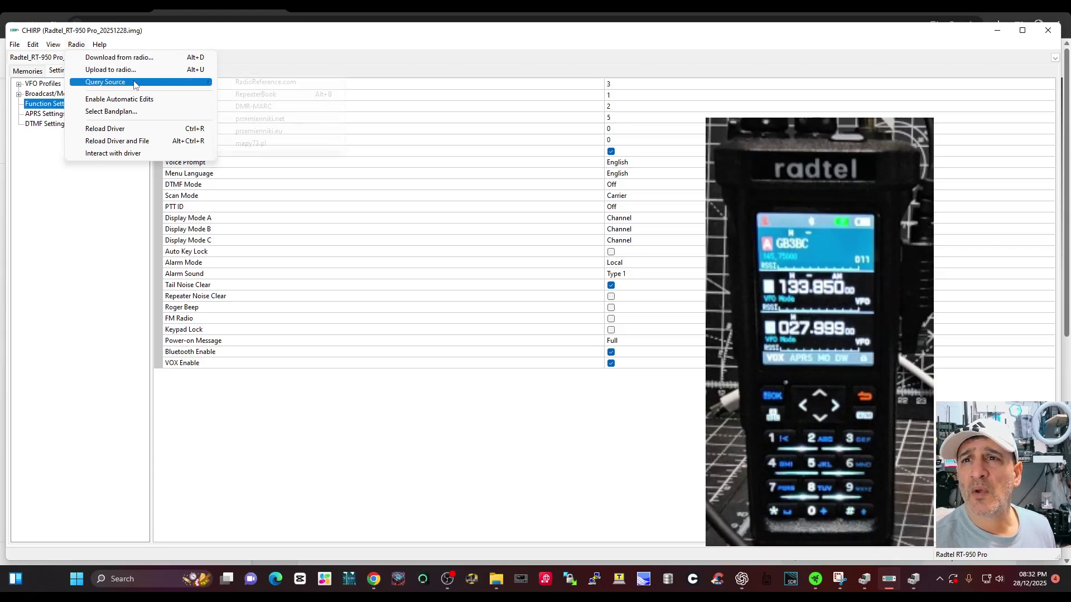
{"action": "left_click", "coordinate": [272, 97]}
{"action": "left_click_drag", "start_coordinate": [464, 168], "coordinate": [245, 140]}
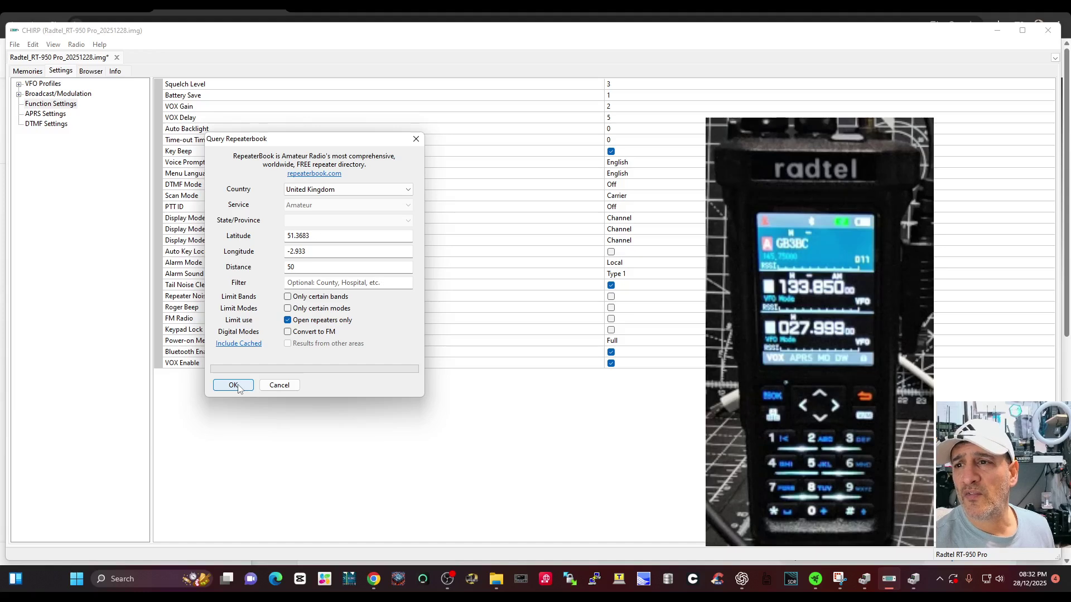
Step: Limit the RepeaterBook query to FM mode, with only open repeaters included
{"action": "left_click", "coordinate": [288, 320]}
{"action": "left_click", "coordinate": [288, 319]}
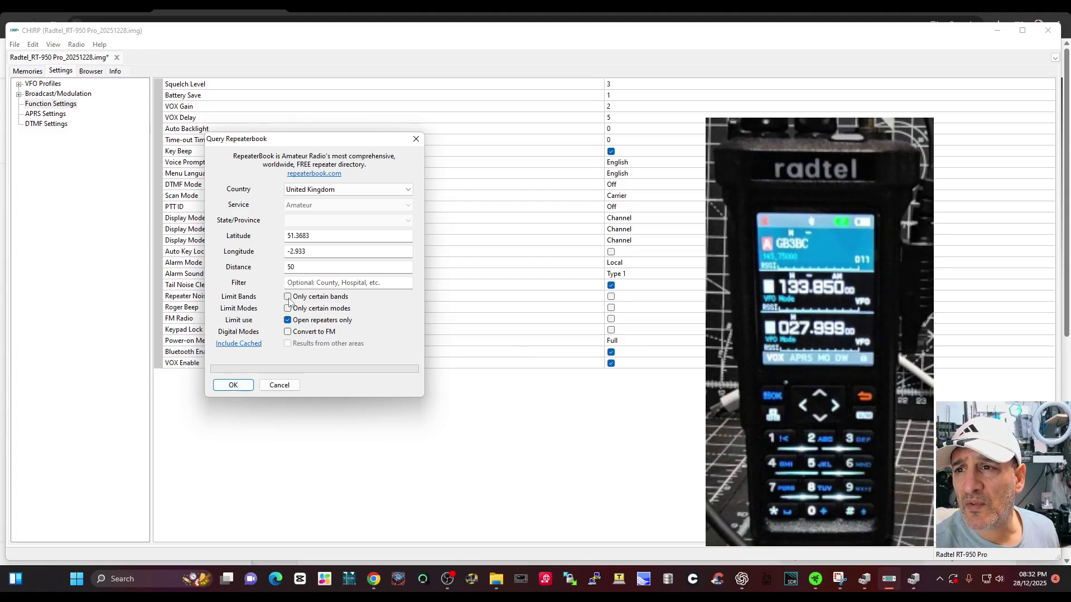
{"action": "left_click", "coordinate": [288, 308]}
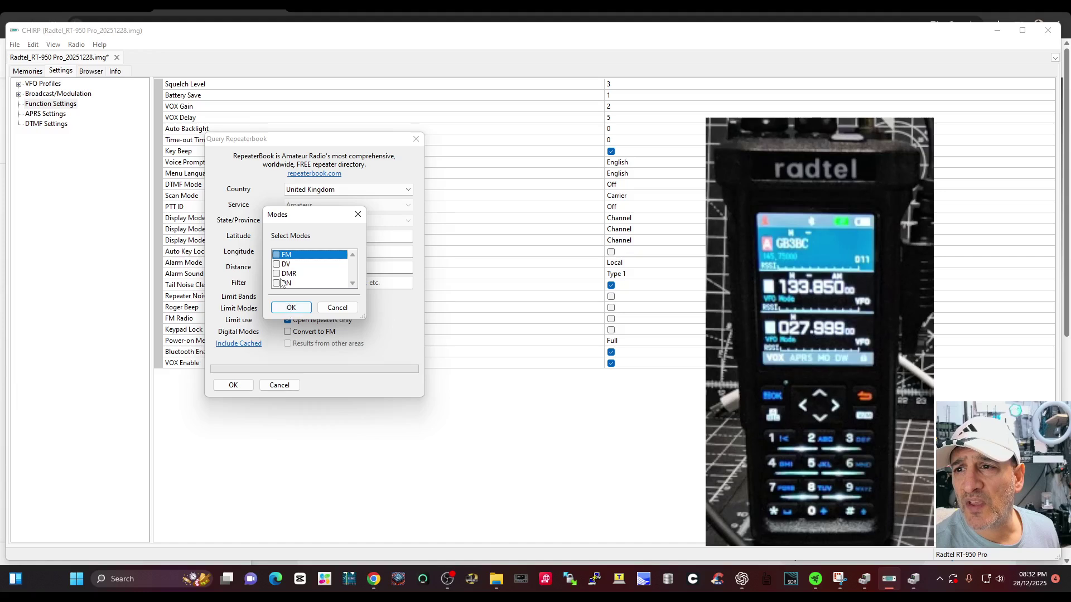
{"action": "left_click", "coordinate": [277, 255]}
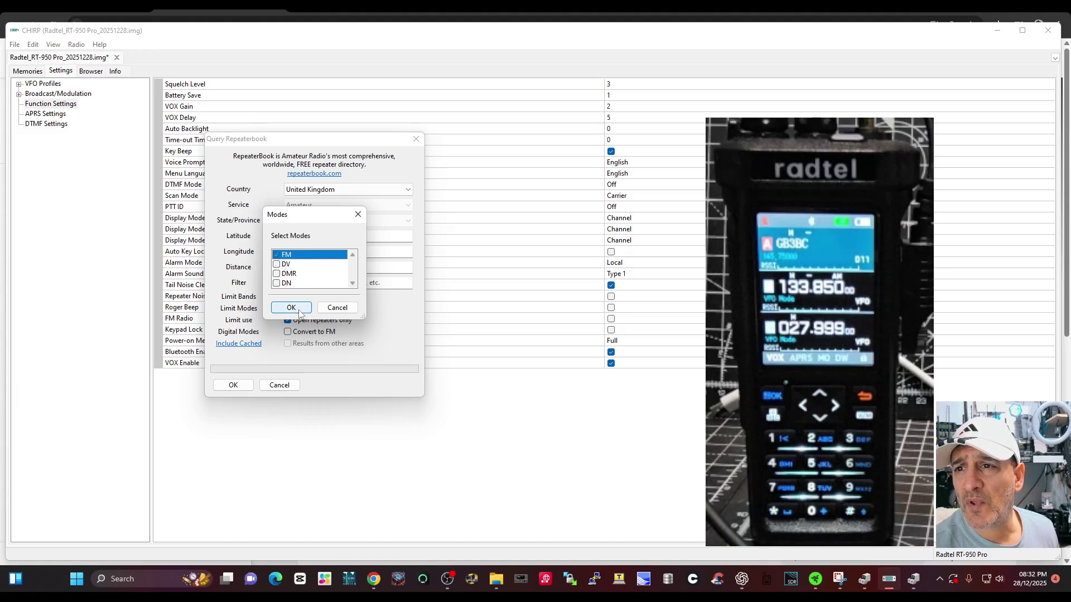
{"action": "left_click", "coordinate": [291, 309]}
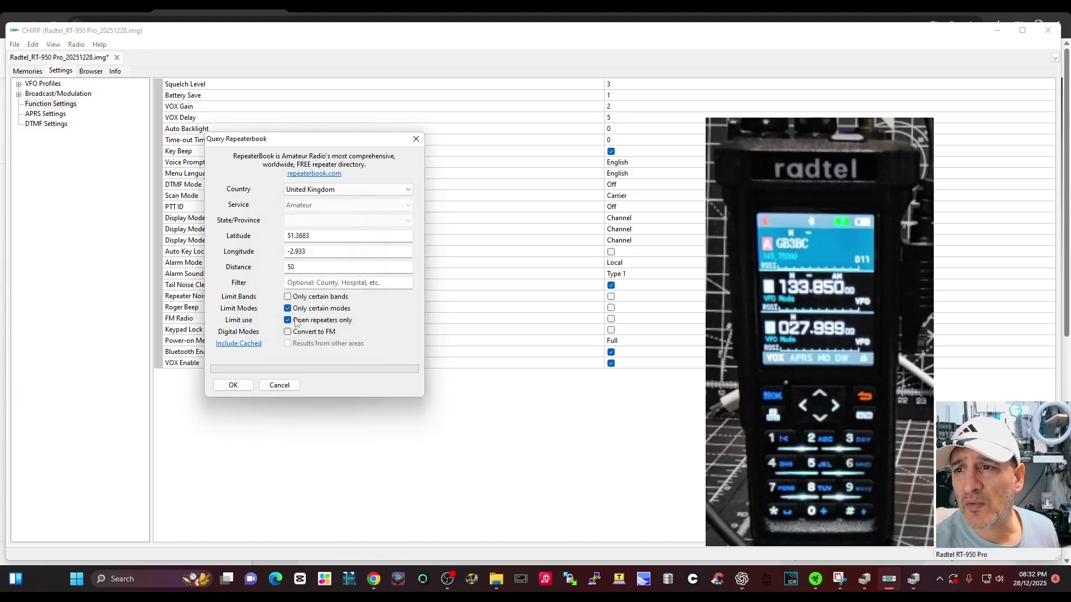
Step: Limit the query to the 2 Meter and 70 Centimeter bands and run it
{"action": "left_click", "coordinate": [287, 298]}
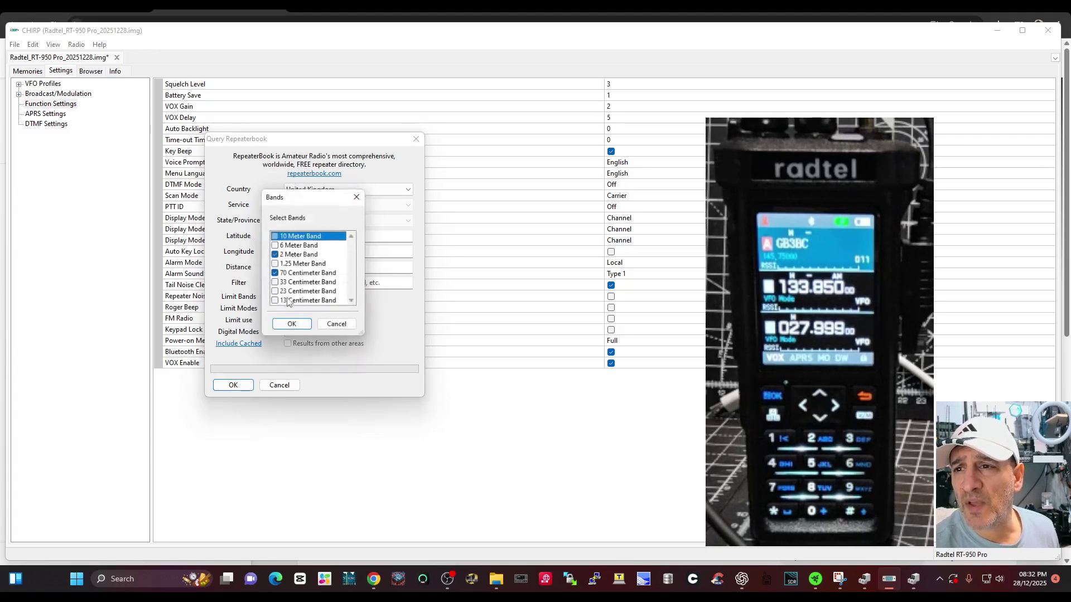
{"action": "left_click", "coordinate": [275, 273]}
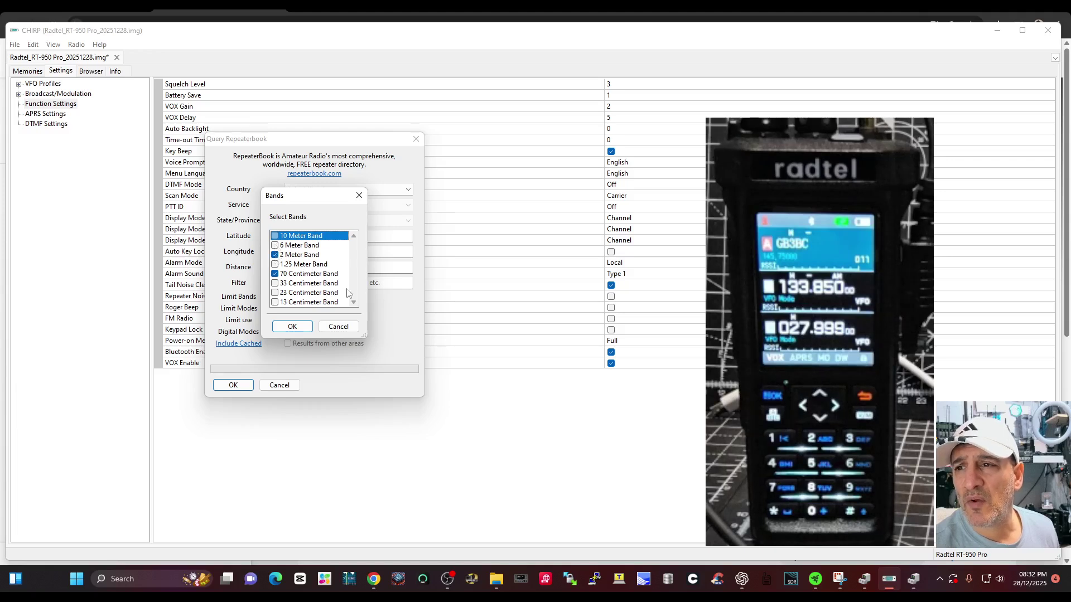
{"action": "left_click", "coordinate": [301, 330]}
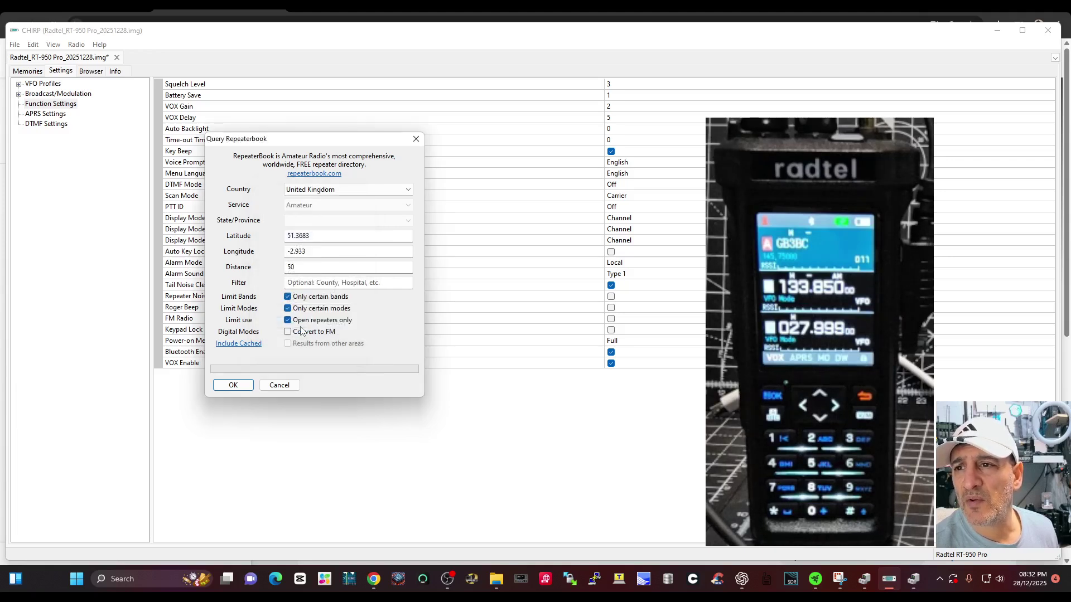
{"action": "left_click", "coordinate": [233, 385]}
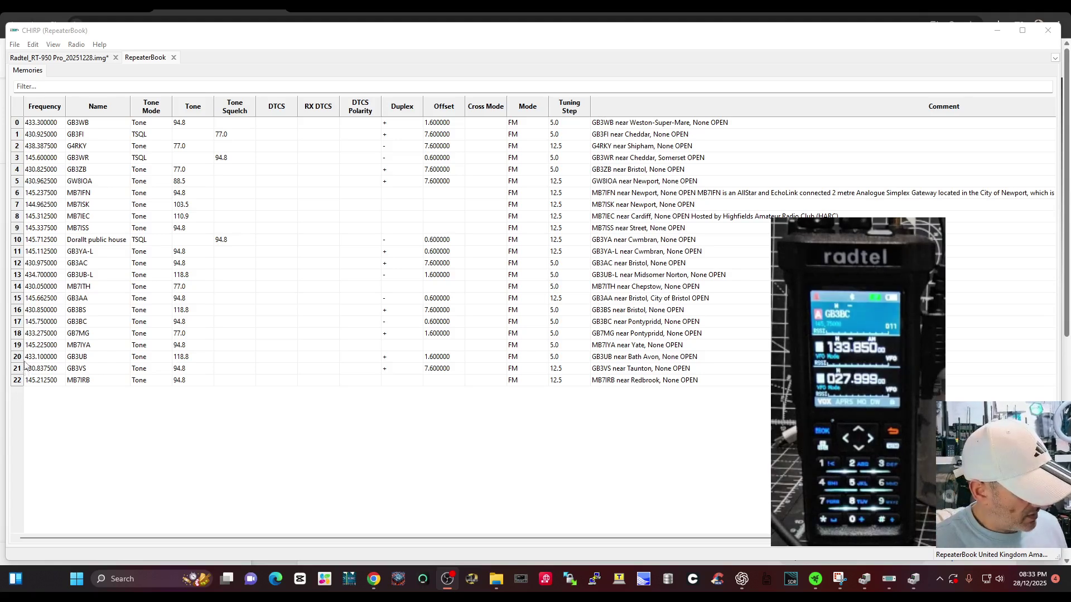
Step: Copy all the RepeaterBook results, rows 0 to 22
{"action": "left_click", "coordinate": [30, 382]}
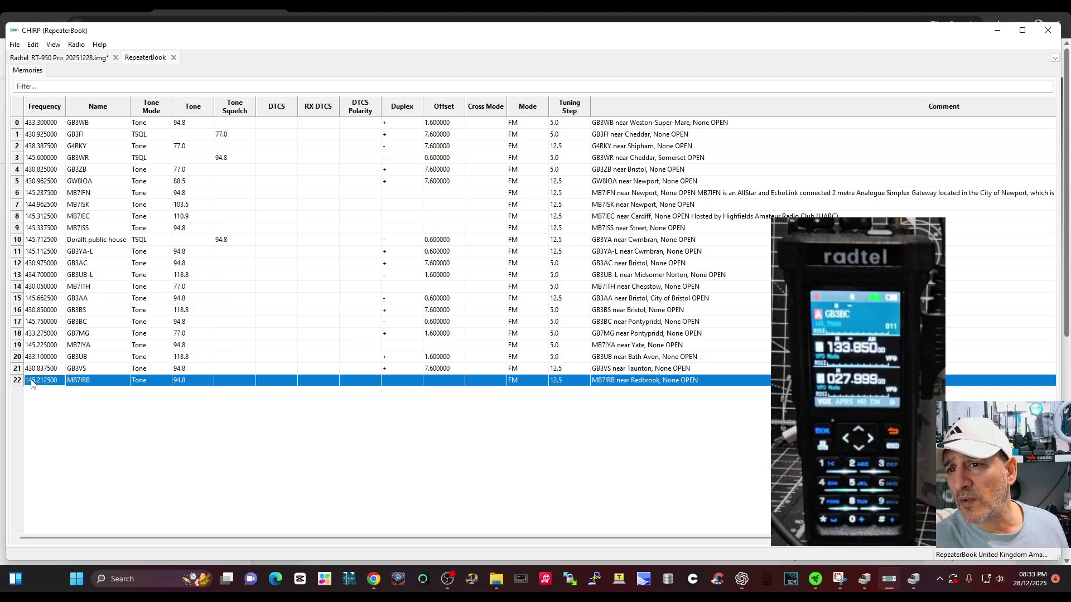
{"action": "left_click", "coordinate": [32, 382]}
{"action": "left_click_drag", "start_coordinate": [32, 383], "coordinate": [29, 129]}
{"action": "right_click", "coordinate": [43, 147]}
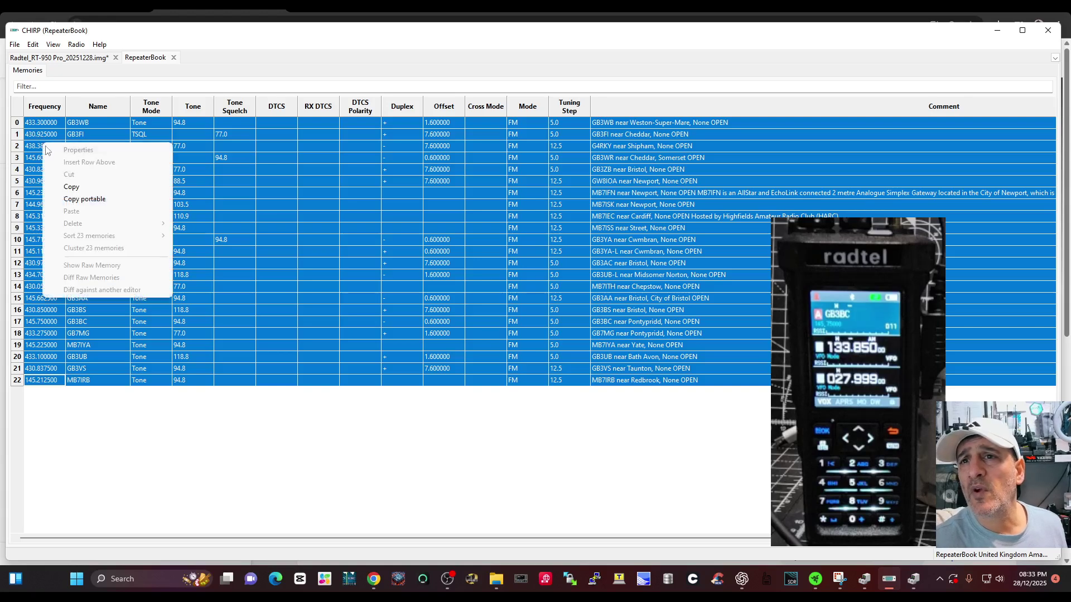
{"action": "left_click", "coordinate": [61, 188]}
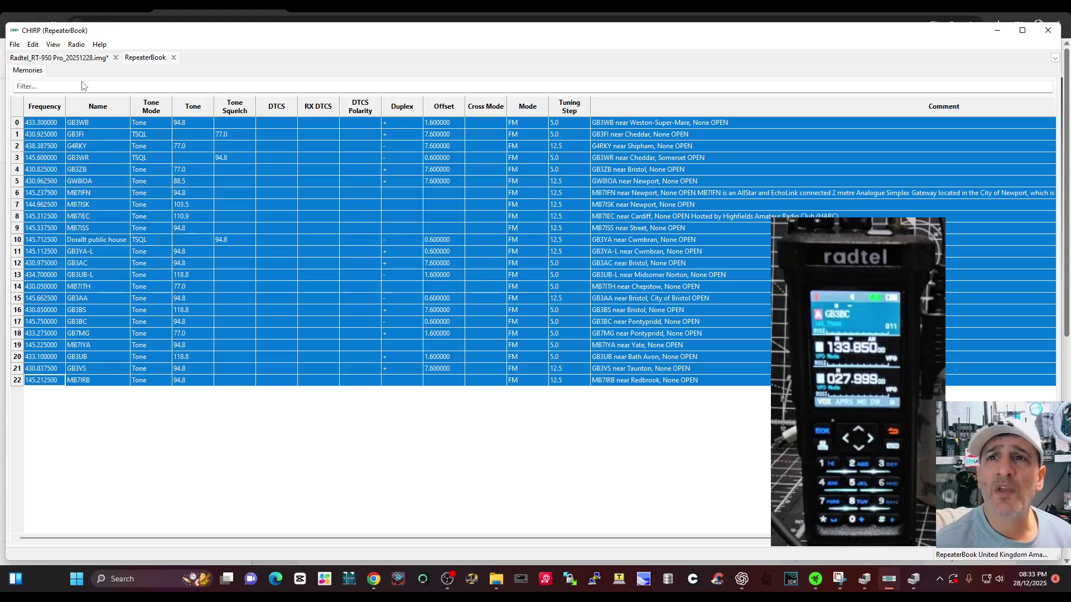
Step: Paste the copied repeaters into the RT-950 Pro image's memories, starting at empty memory 22
{"action": "left_click", "coordinate": [72, 58]}
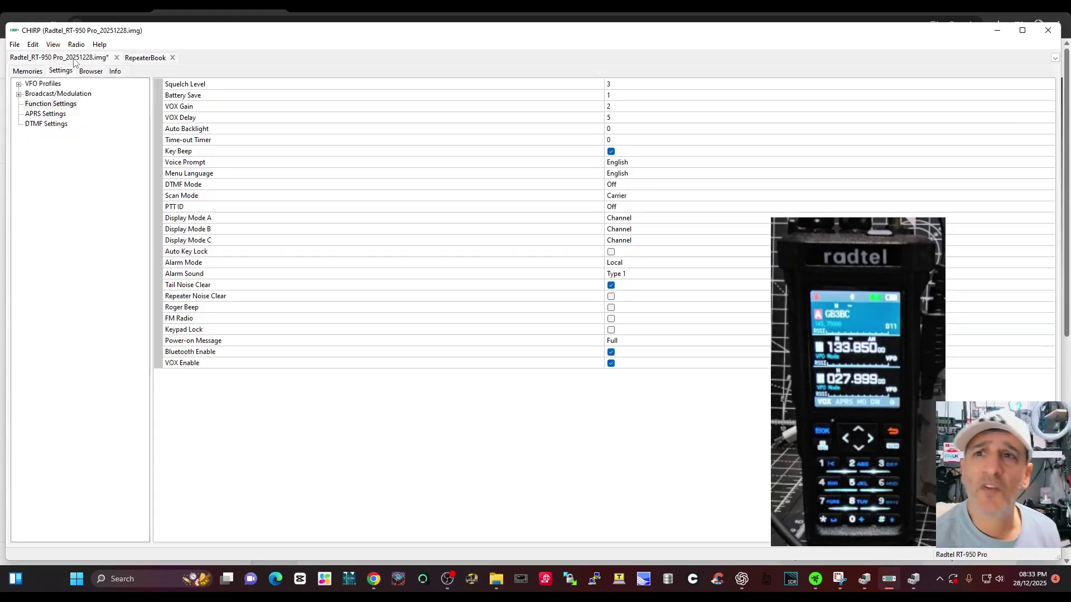
{"action": "left_click", "coordinate": [29, 71]}
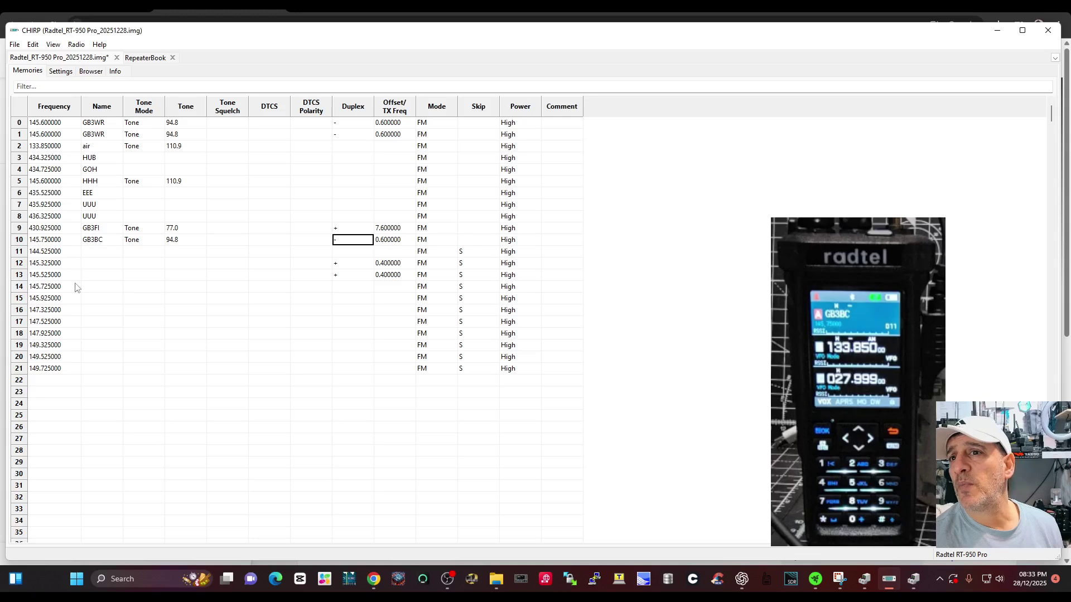
{"action": "left_click", "coordinate": [53, 381]}
{"action": "right_click", "coordinate": [54, 381]}
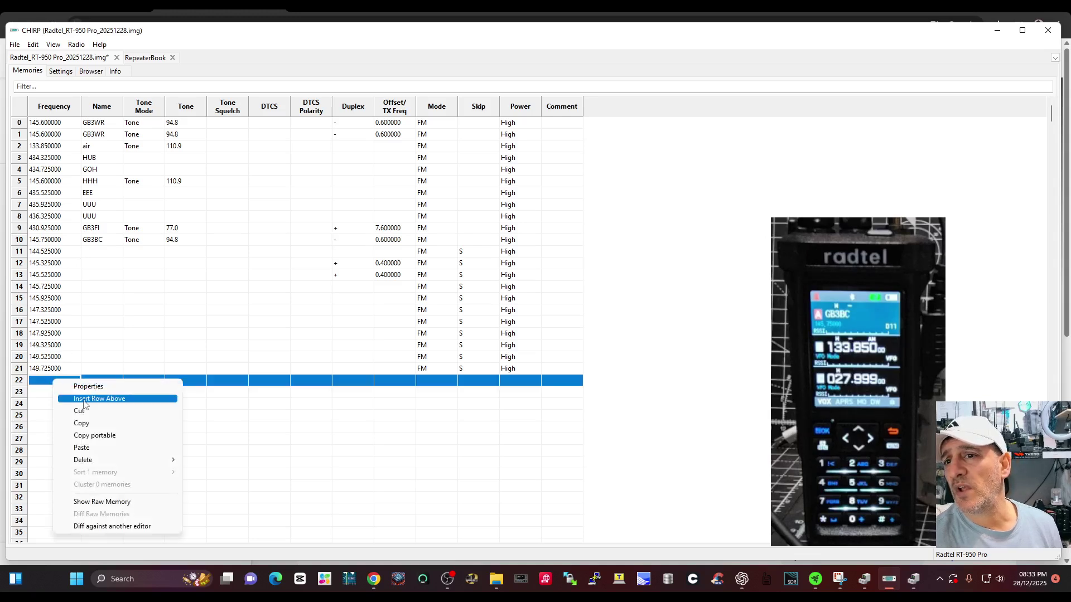
{"action": "left_click", "coordinate": [84, 446]}
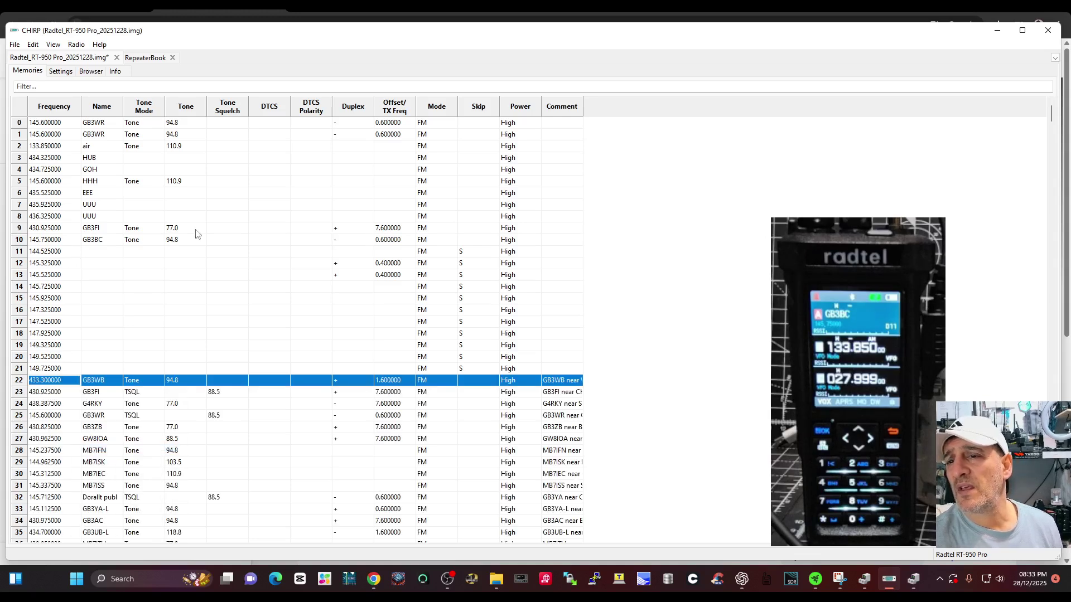
Step: Upload the memories with the added repeaters to the RT-950 Pro through port COM52
{"action": "left_click", "coordinate": [77, 45]}
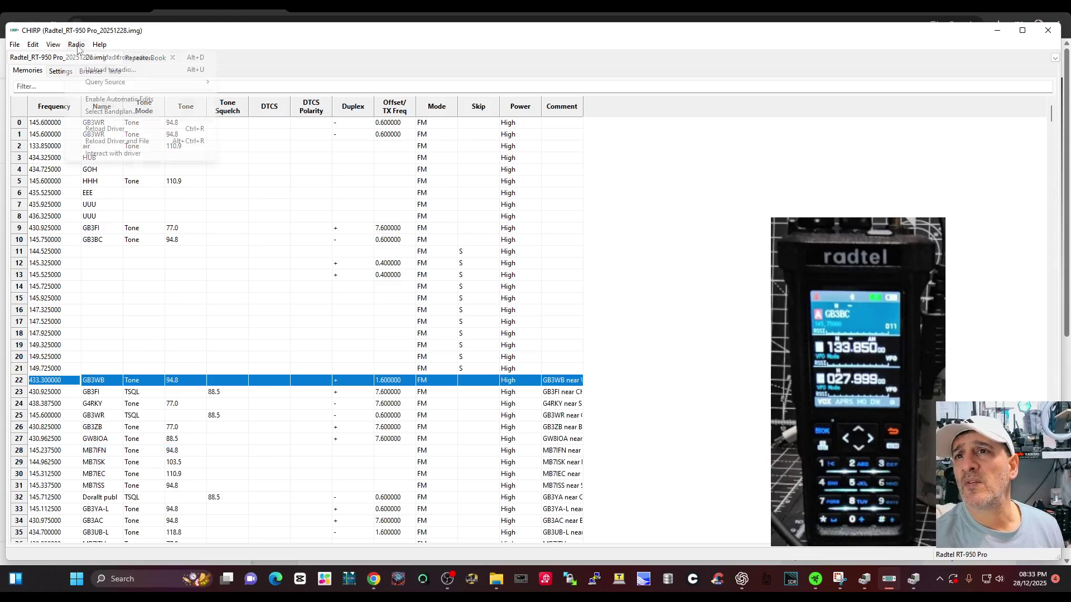
{"action": "left_click", "coordinate": [106, 70]}
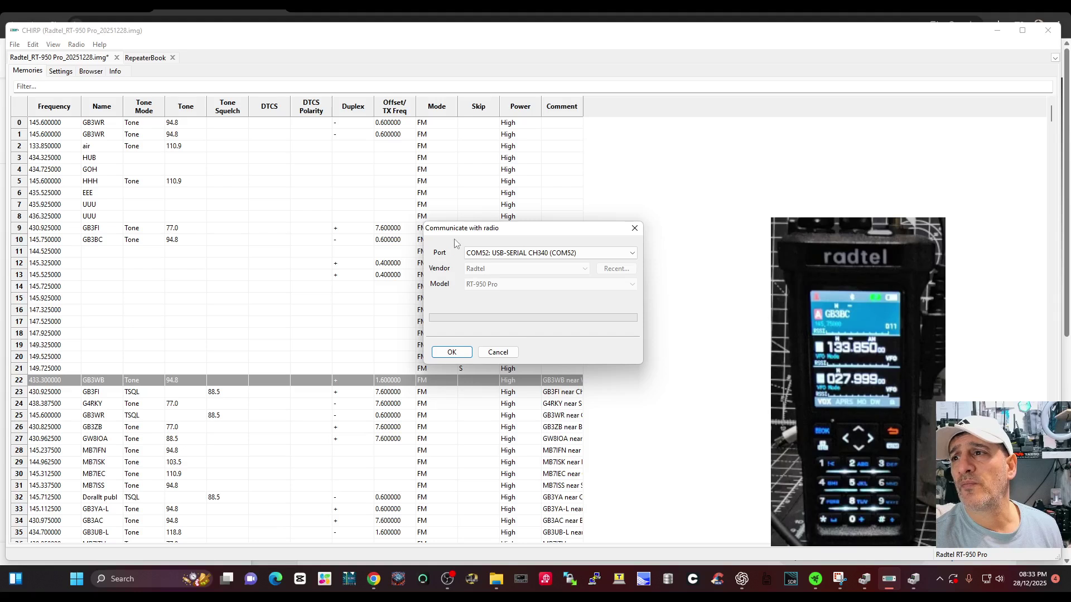
{"action": "left_click_drag", "start_coordinate": [458, 234], "coordinate": [164, 193]}
{"action": "left_click", "coordinate": [159, 308]}
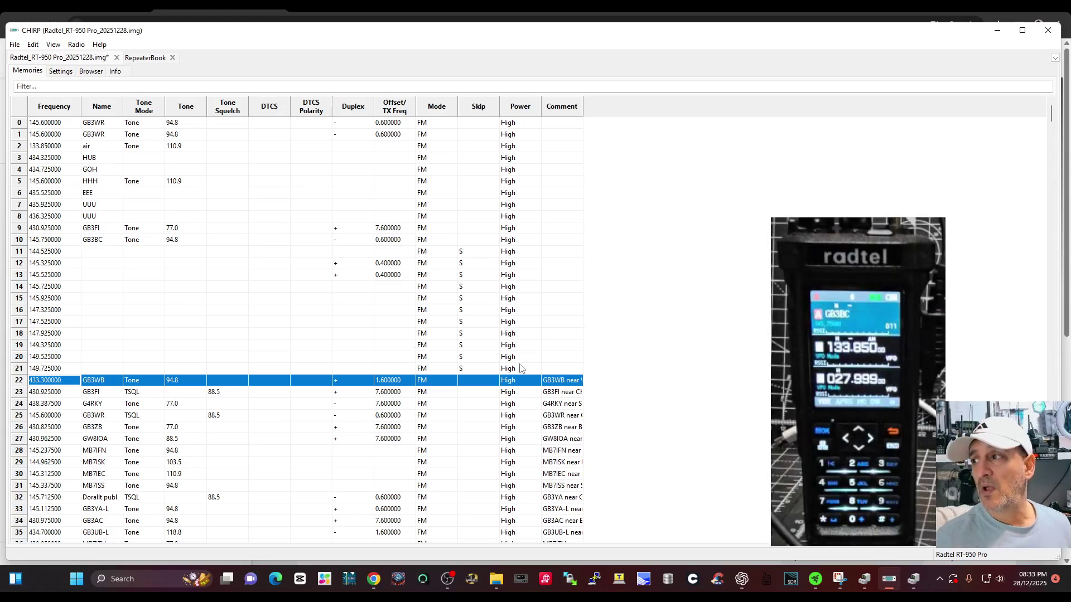
{"action": "left_click", "coordinate": [969, 333]}
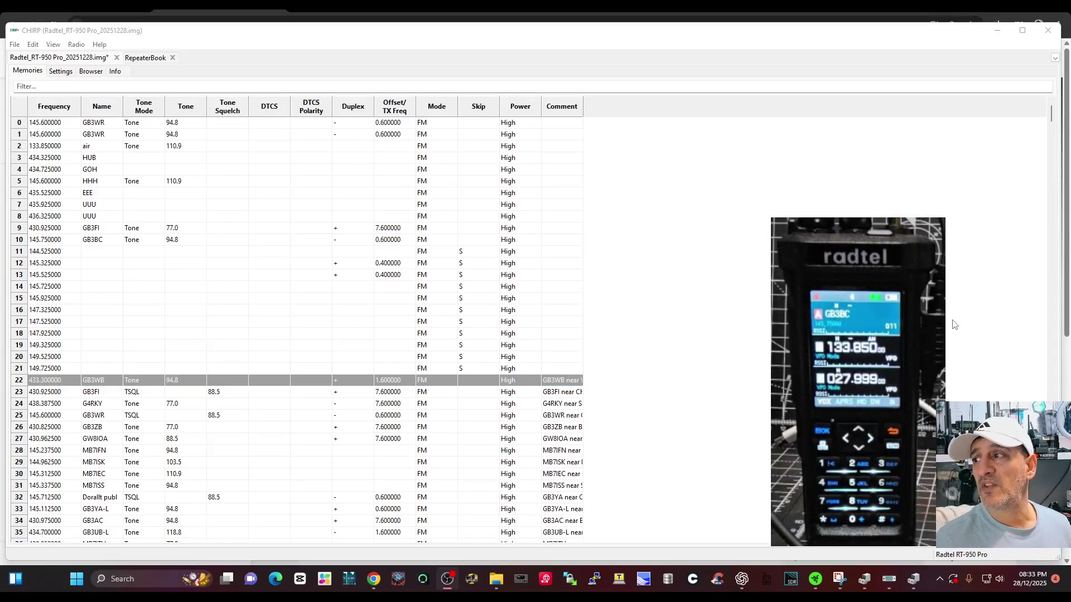